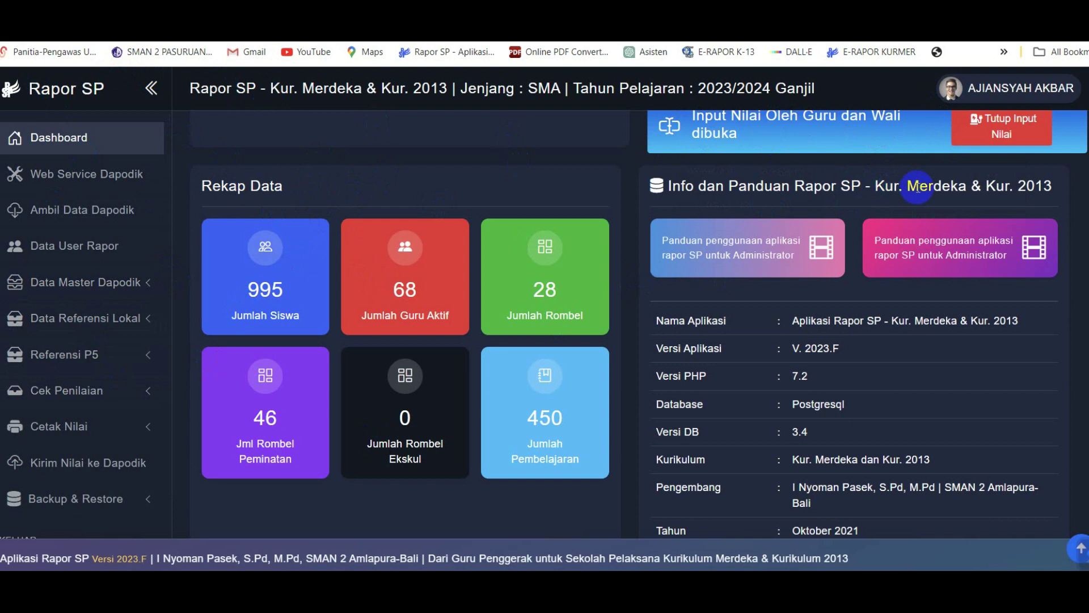
# Display the P5 target capaian for dimension Bergotong royong, Fase E, and review its elements and sub-elements.
pyautogui.scroll(-2, 828, 434)
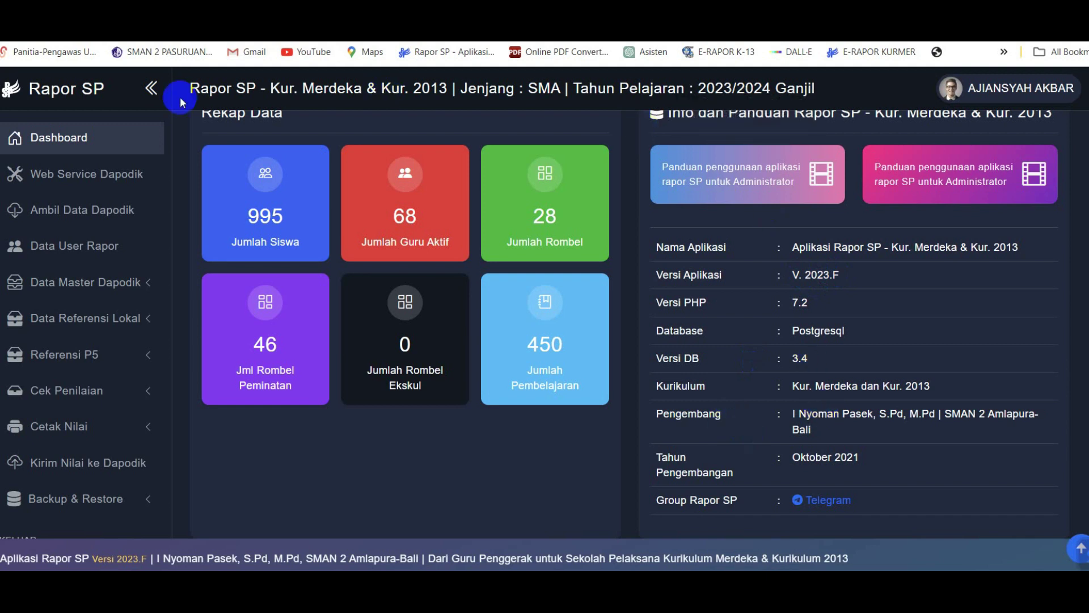
pyautogui.click(62, 357)
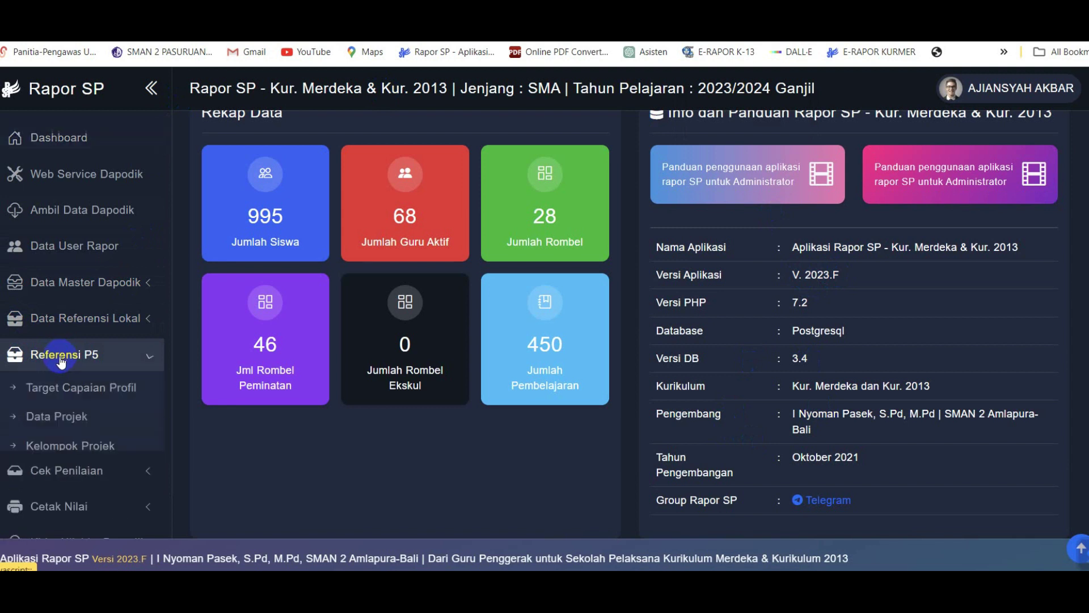
pyautogui.click(77, 391)
pyautogui.click(428, 227)
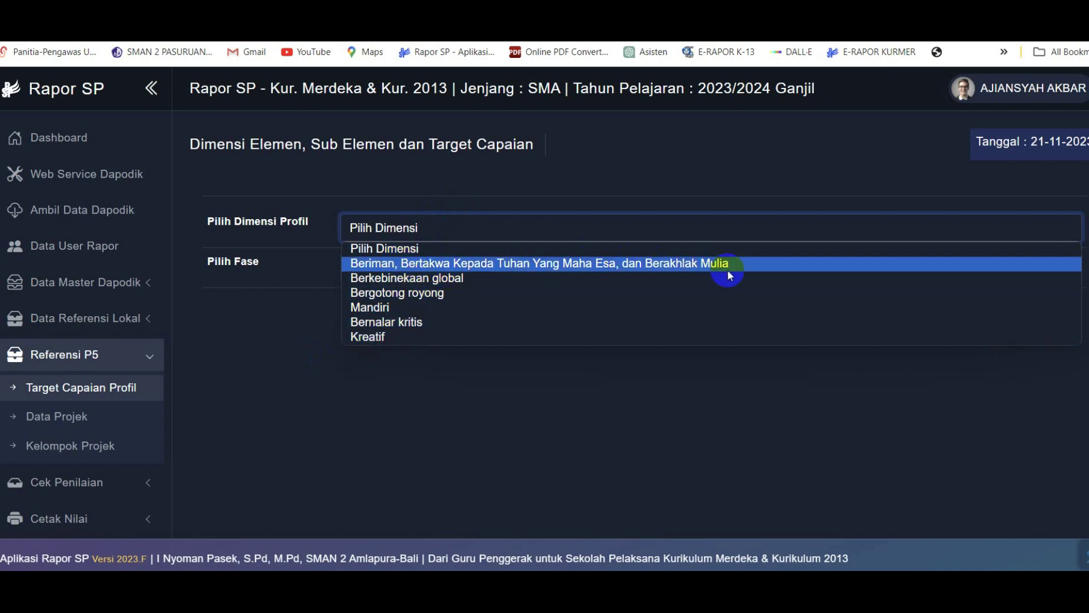
pyautogui.click(382, 295)
pyautogui.click(387, 275)
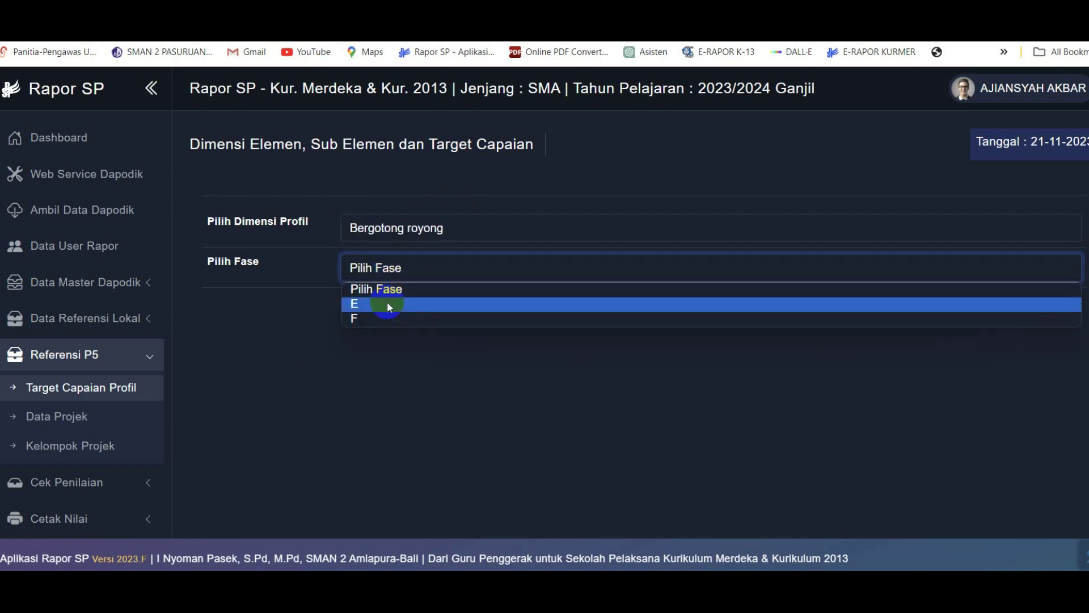
pyautogui.click(388, 304)
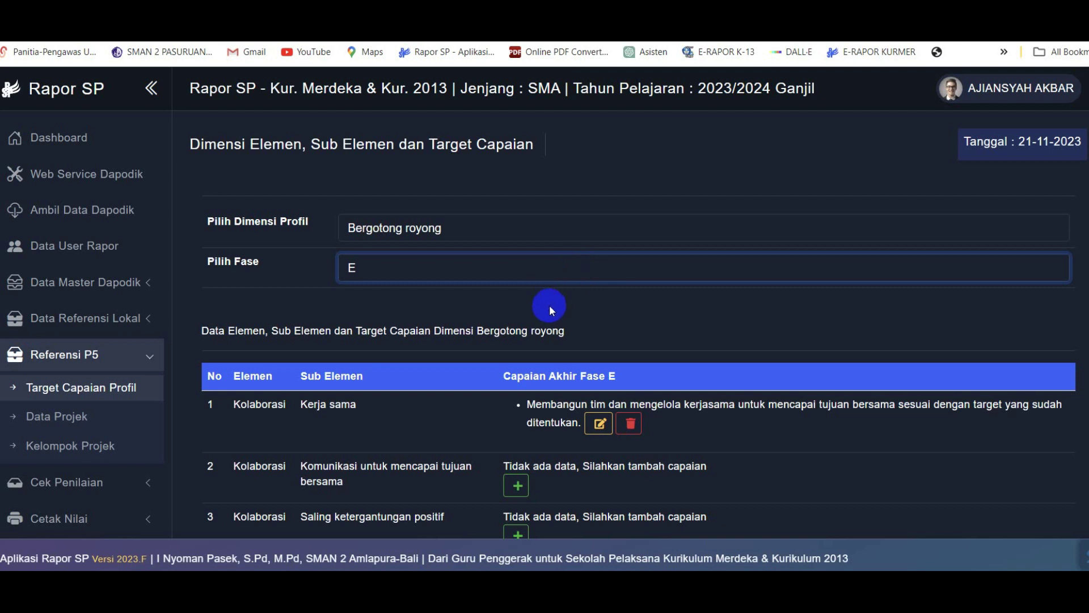
pyautogui.scroll(-4, 676, 336)
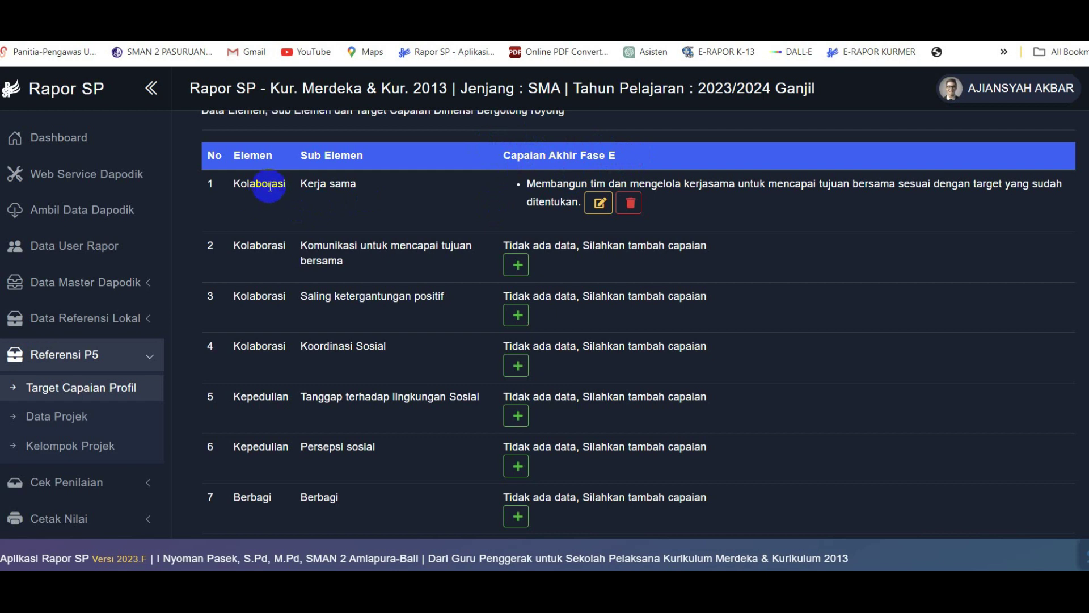
pyautogui.scroll(3, 341, 212)
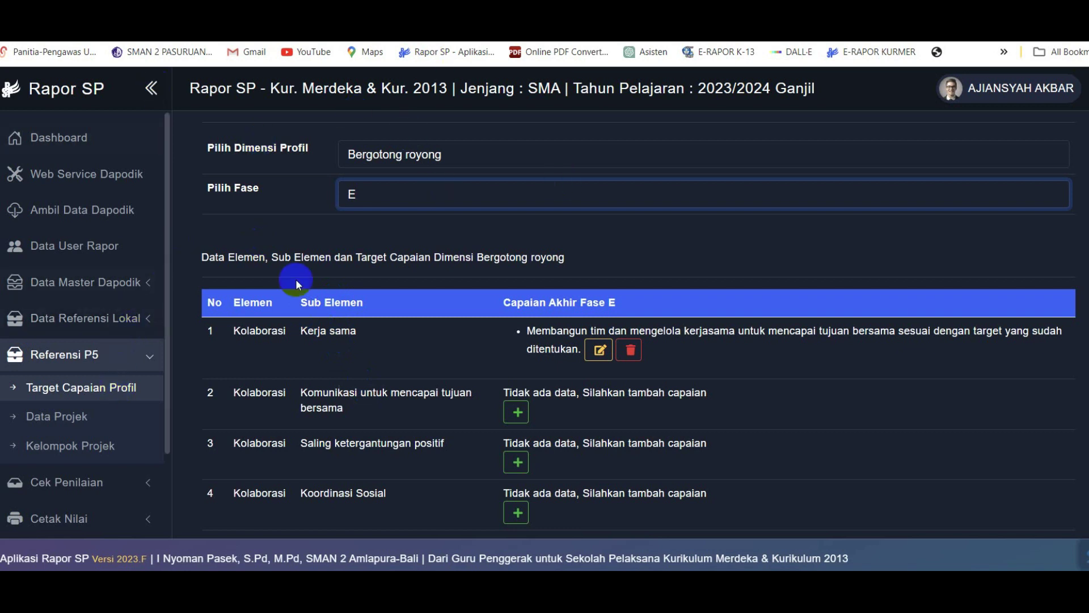
# Switch the target capaian view to dimension Mandiri, Fase E, and examine its elements and capaian akhir.
pyautogui.click(386, 160)
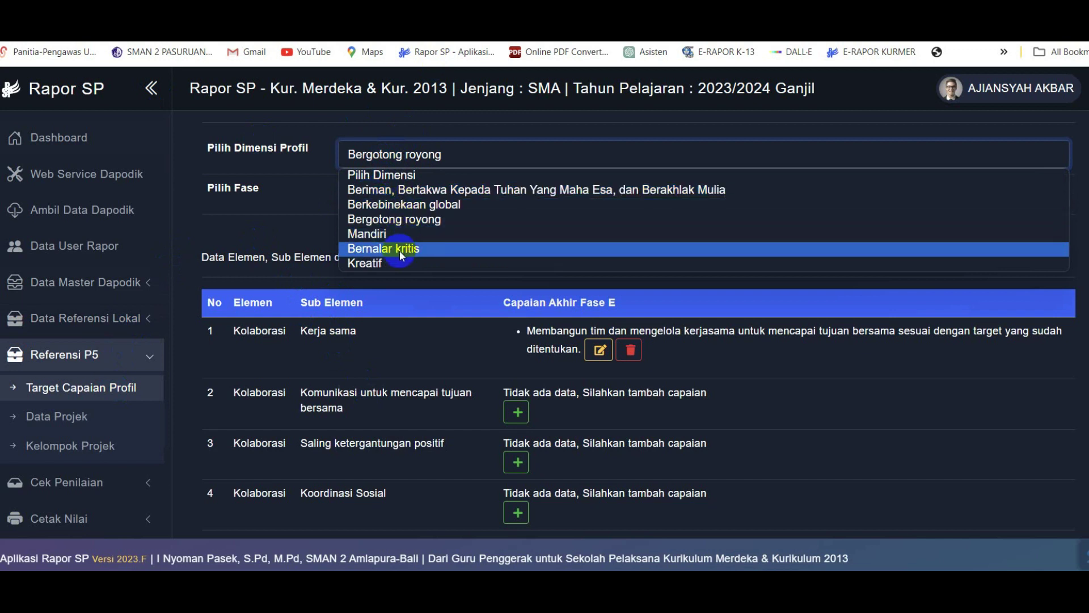
pyautogui.click(397, 234)
pyautogui.click(389, 272)
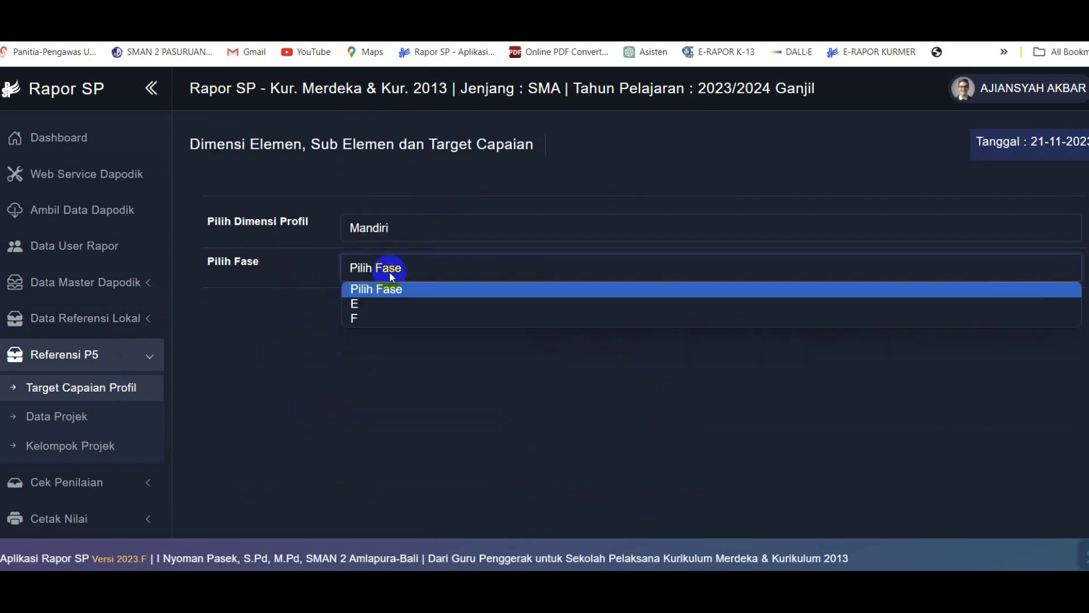
pyautogui.click(397, 306)
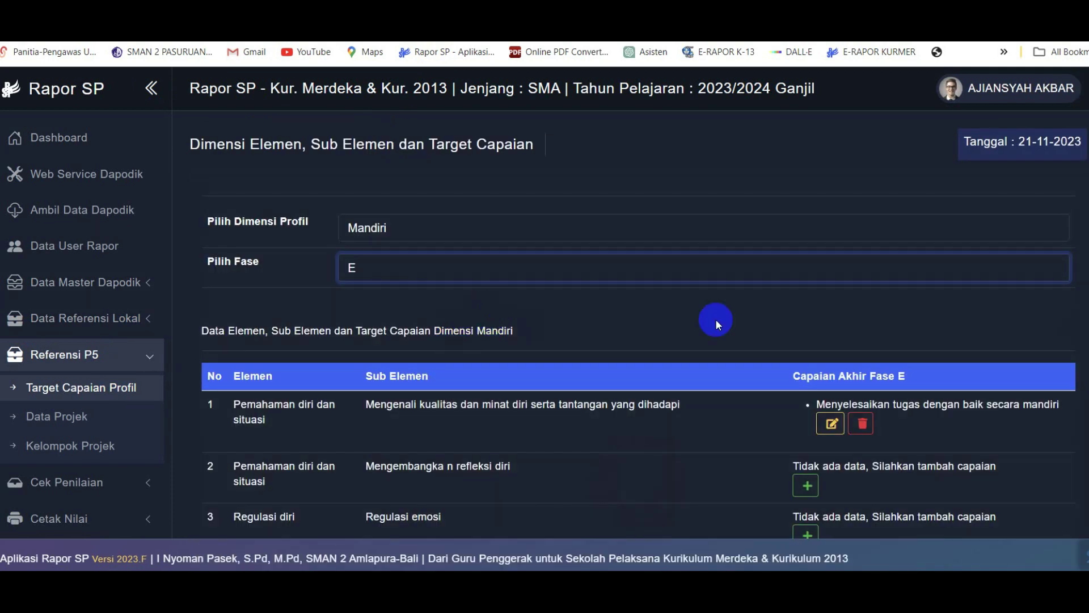
pyautogui.scroll(-3, 789, 321)
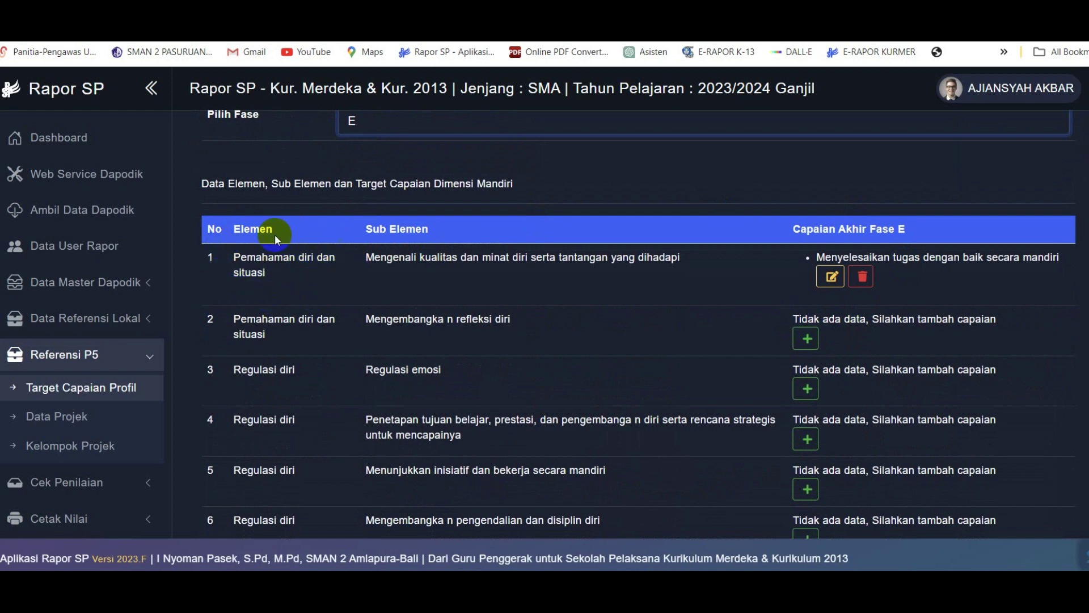
pyautogui.scroll(3, 396, 240)
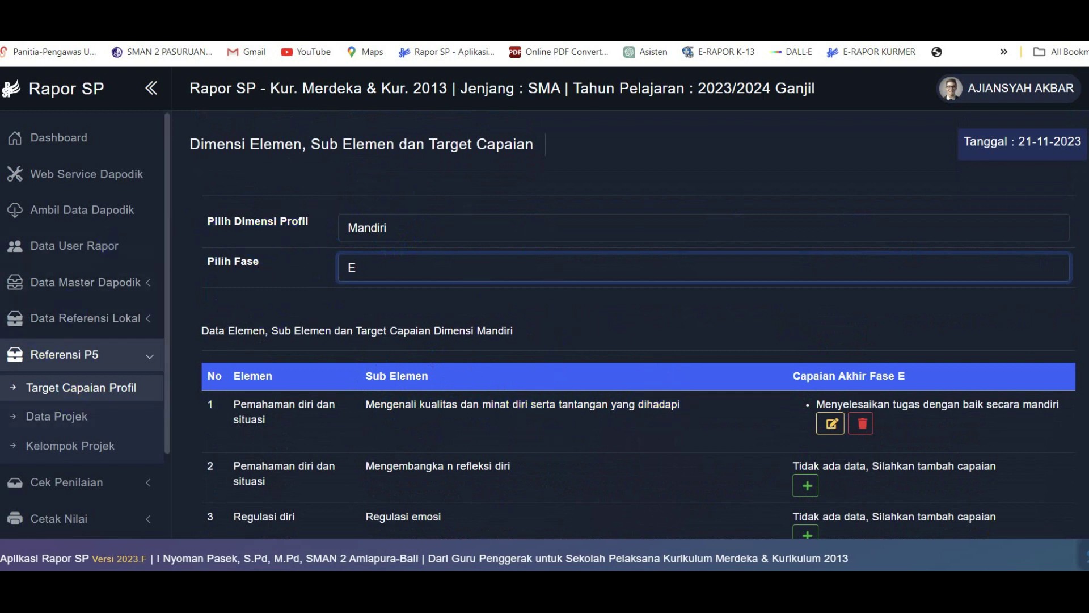
# Show the school's project data for theme Bangunlah Jiwa dan Raganya, Fase E, and review the project's name and description.
pyautogui.click(75, 418)
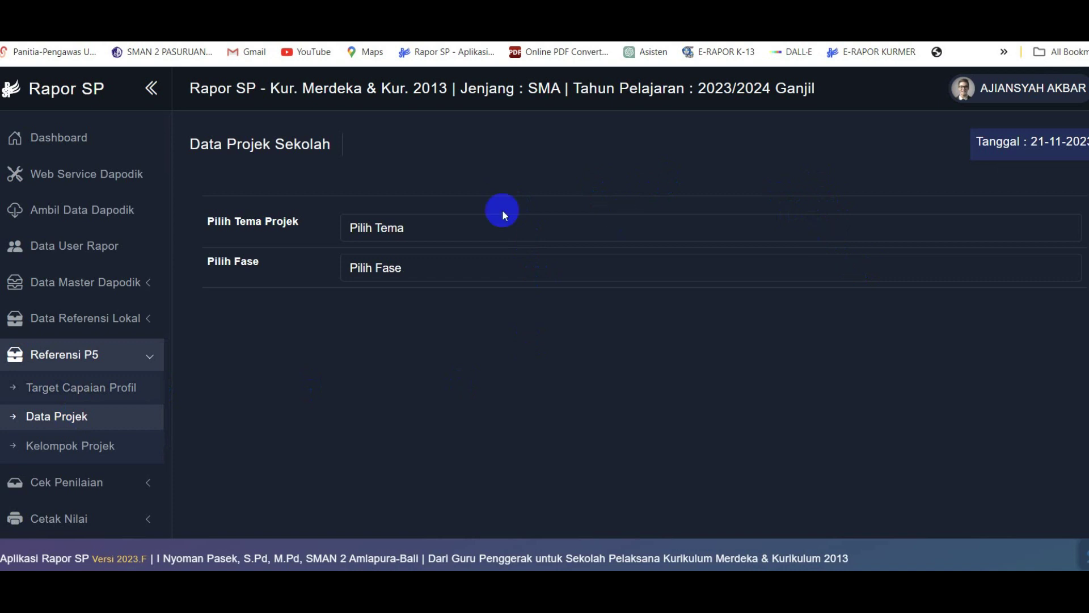
pyautogui.click(409, 228)
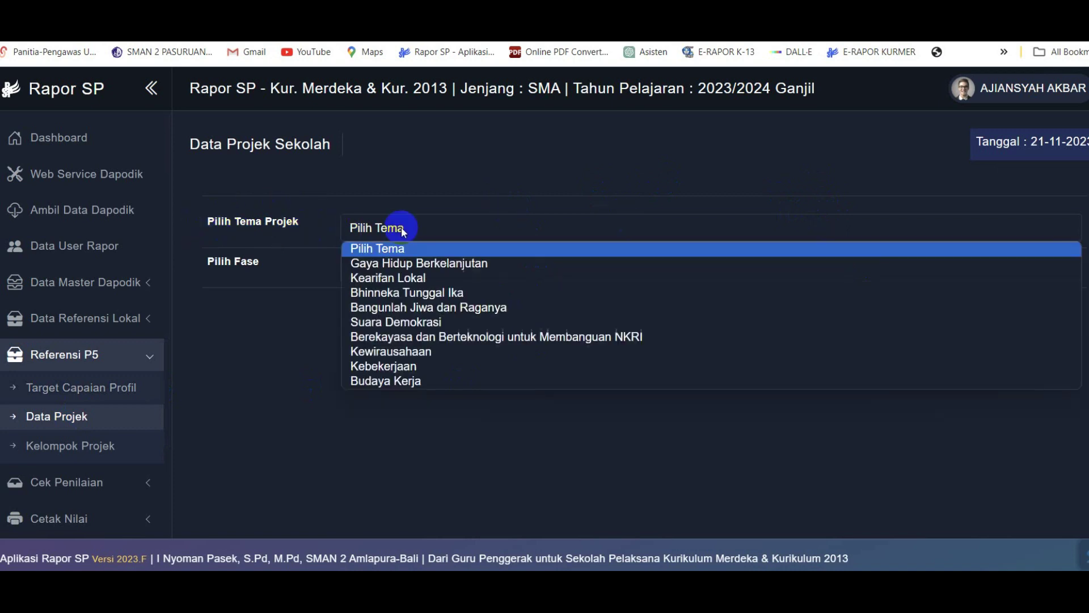
pyautogui.click(410, 307)
pyautogui.click(367, 274)
pyautogui.click(393, 305)
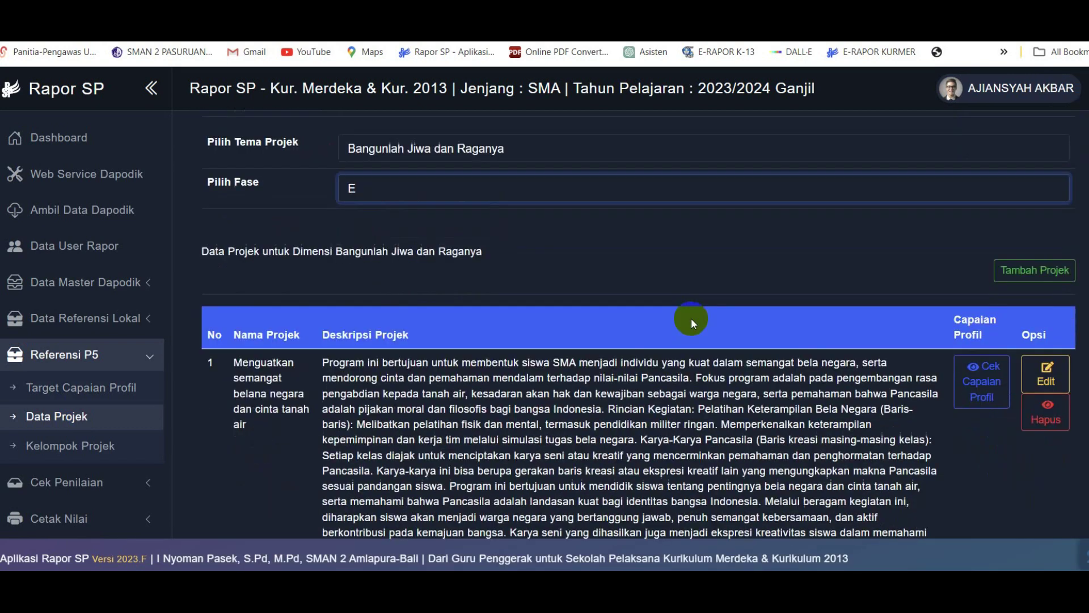
pyautogui.scroll(-3, 691, 318)
pyautogui.moveTo(230, 289); pyautogui.dragTo(290, 321)
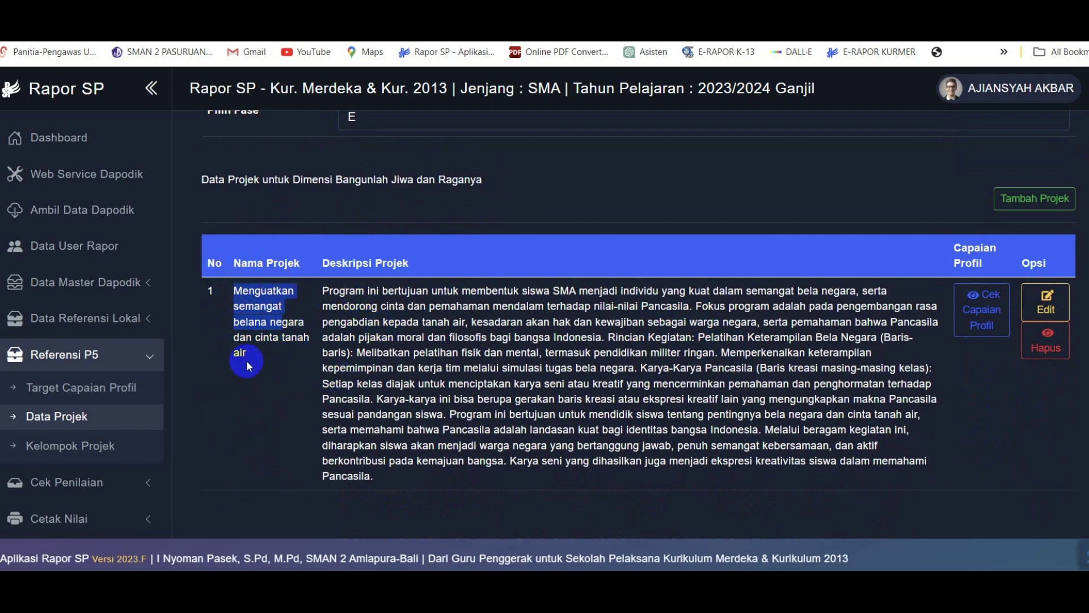
pyautogui.scroll(3, 434, 240)
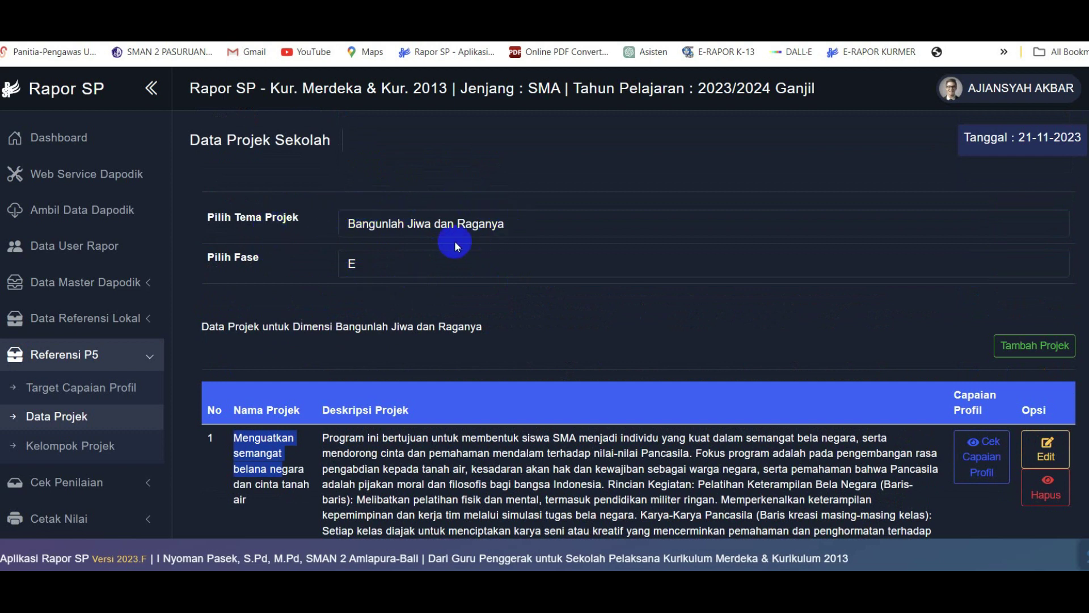
pyautogui.scroll(-3, 632, 388)
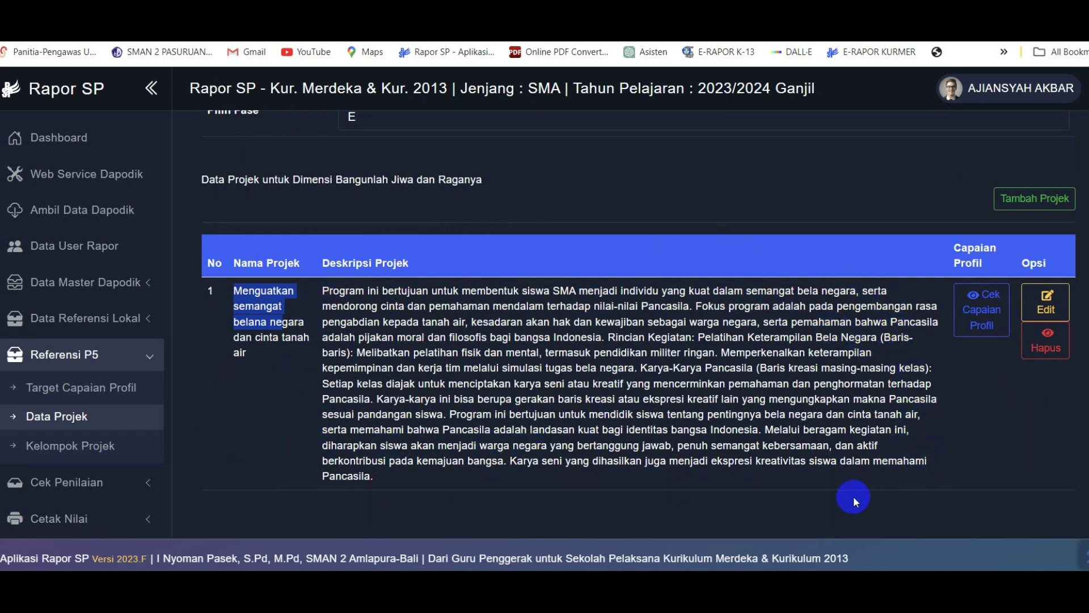
# Open the capaian profil of the project Menguatkan semangat belana negara dan cinta tanah air and examine its entries.
pyautogui.click(981, 309)
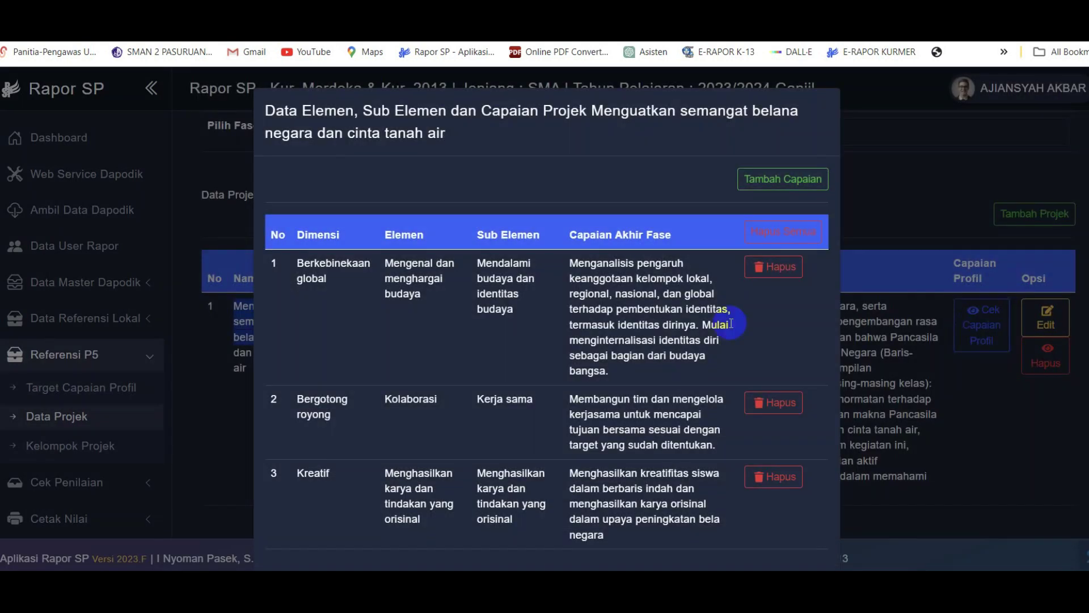
pyautogui.scroll(-1, 668, 272)
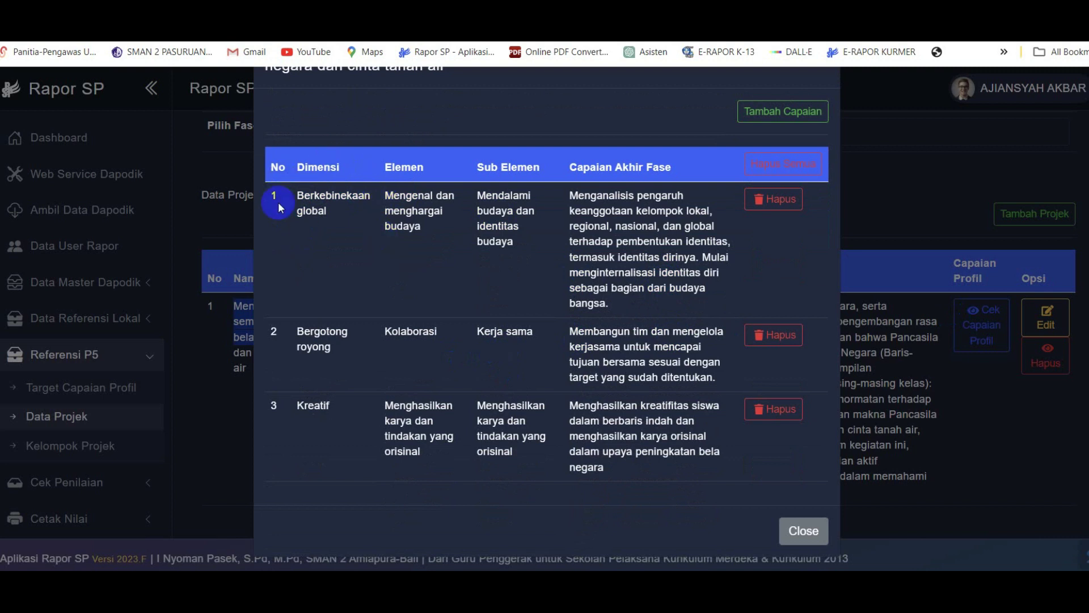
pyautogui.scroll(1, 340, 190)
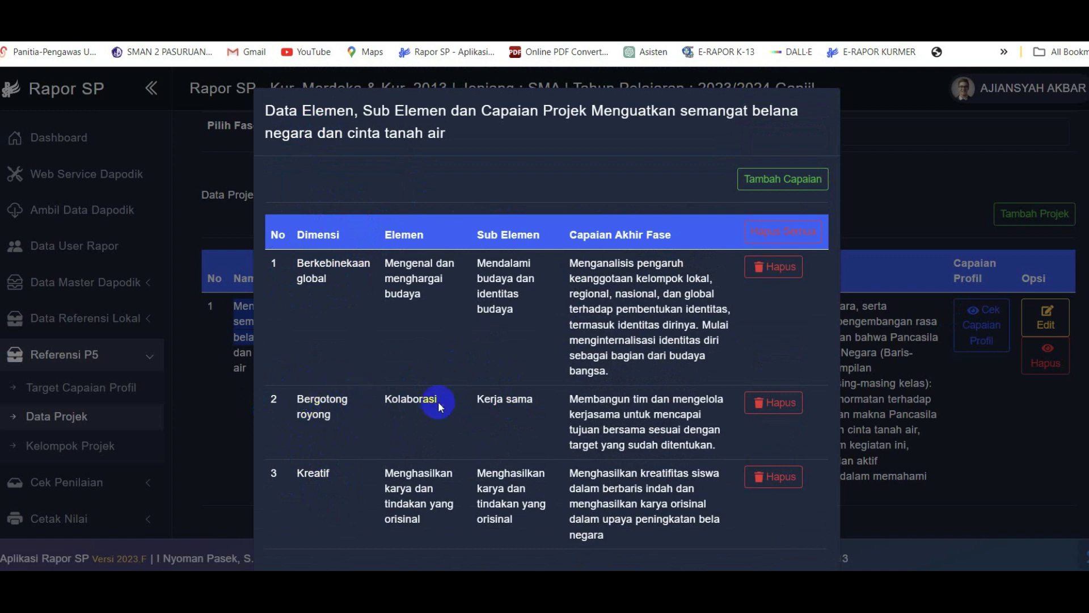
# Browse the dimensions and sub-elements available to add as project capaian, and return to the project's capaian list.
pyautogui.click(782, 187)
pyautogui.scroll(-3, 462, 335)
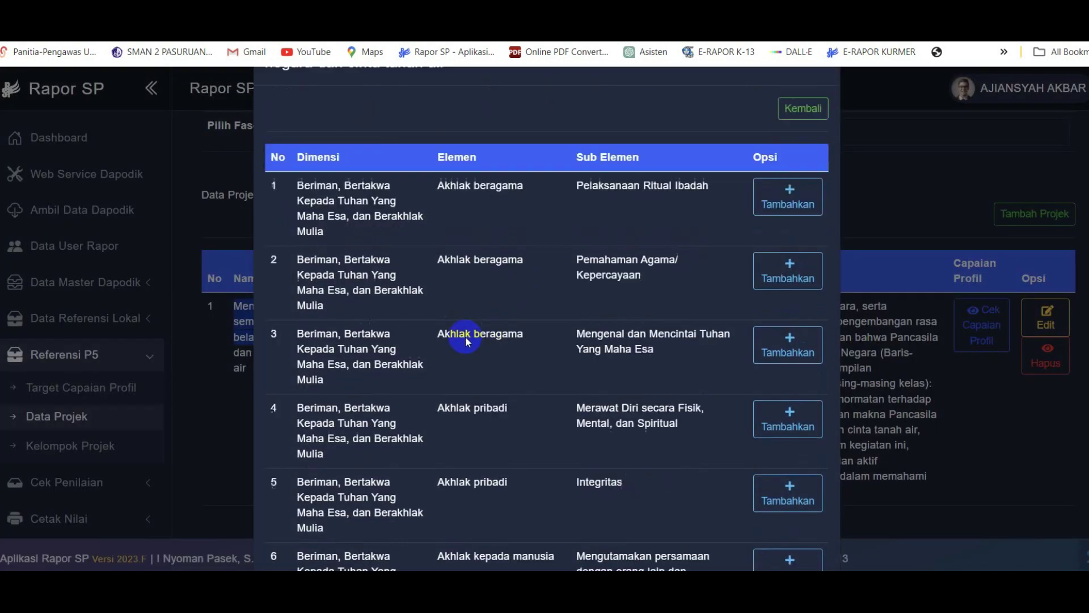
pyautogui.scroll(-15, 462, 333)
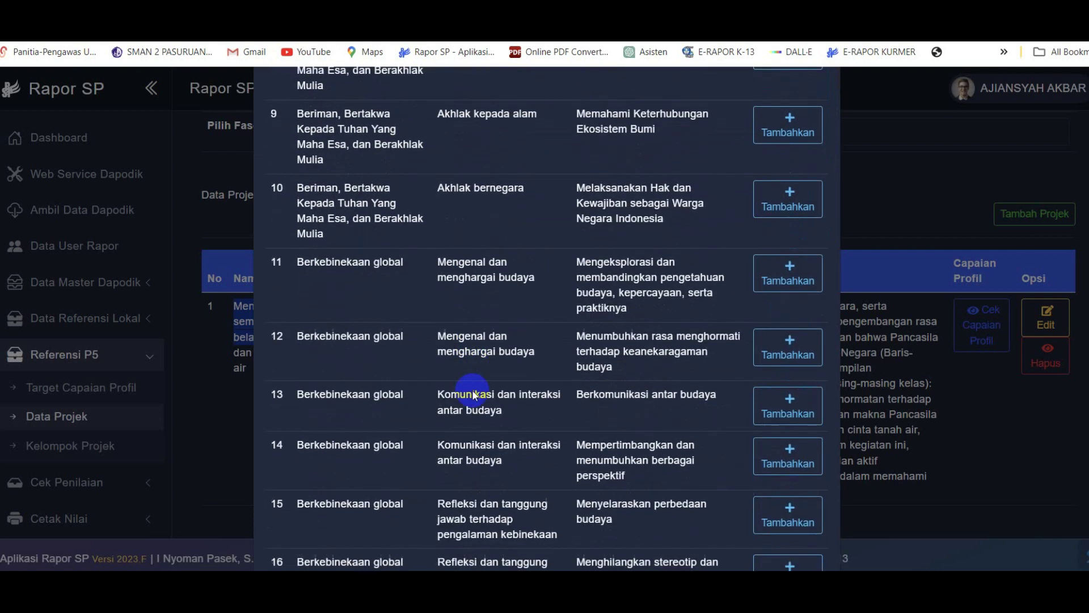
pyautogui.scroll(-3, 475, 394)
pyautogui.scroll(-5, 474, 394)
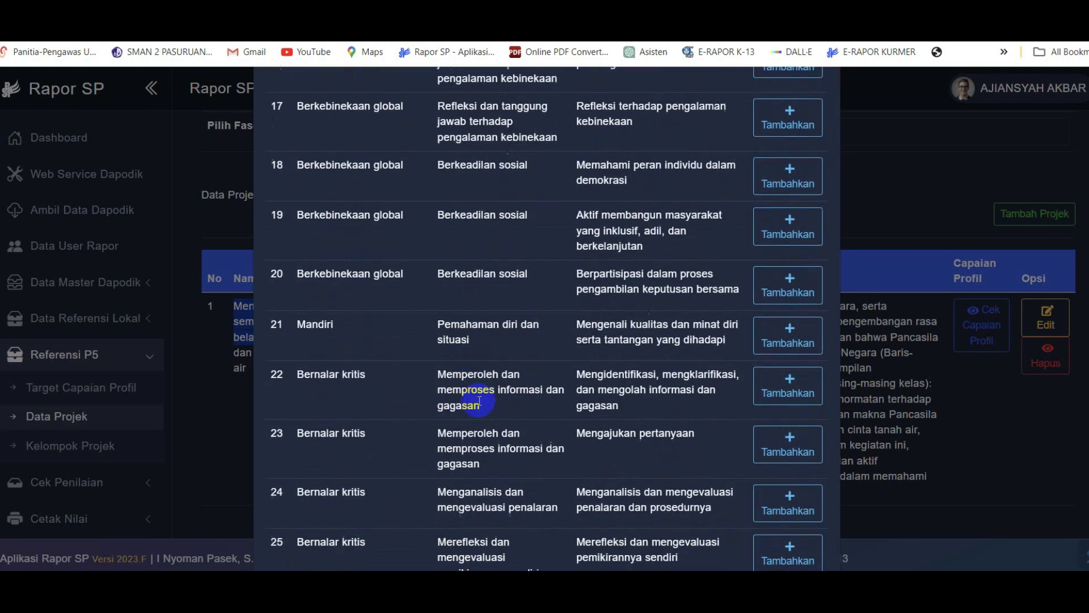
pyautogui.scroll(4, 478, 406)
pyautogui.scroll(9, 478, 405)
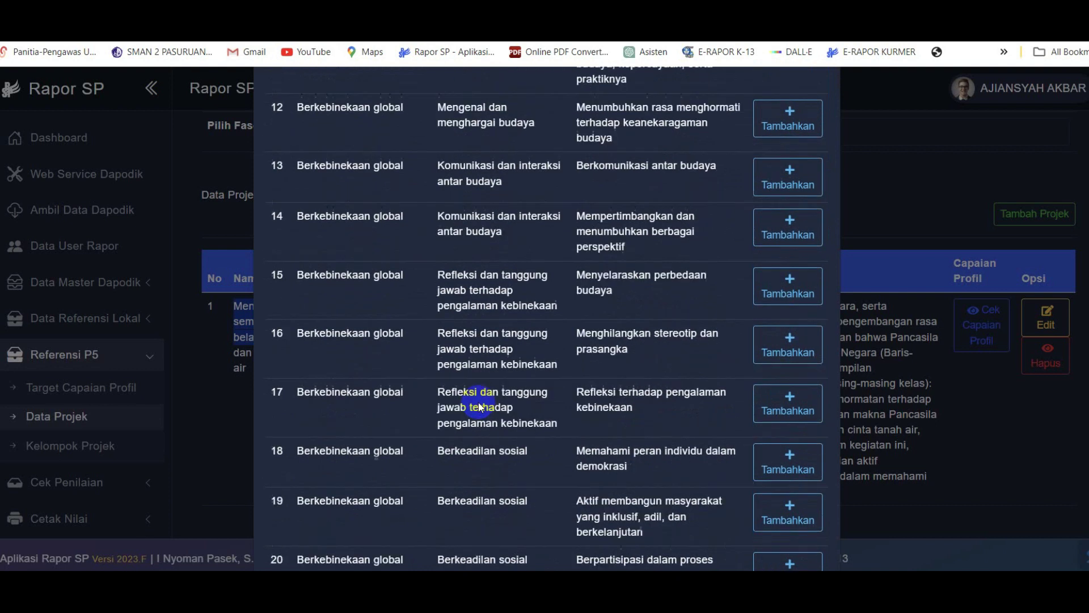
pyautogui.scroll(10, 479, 401)
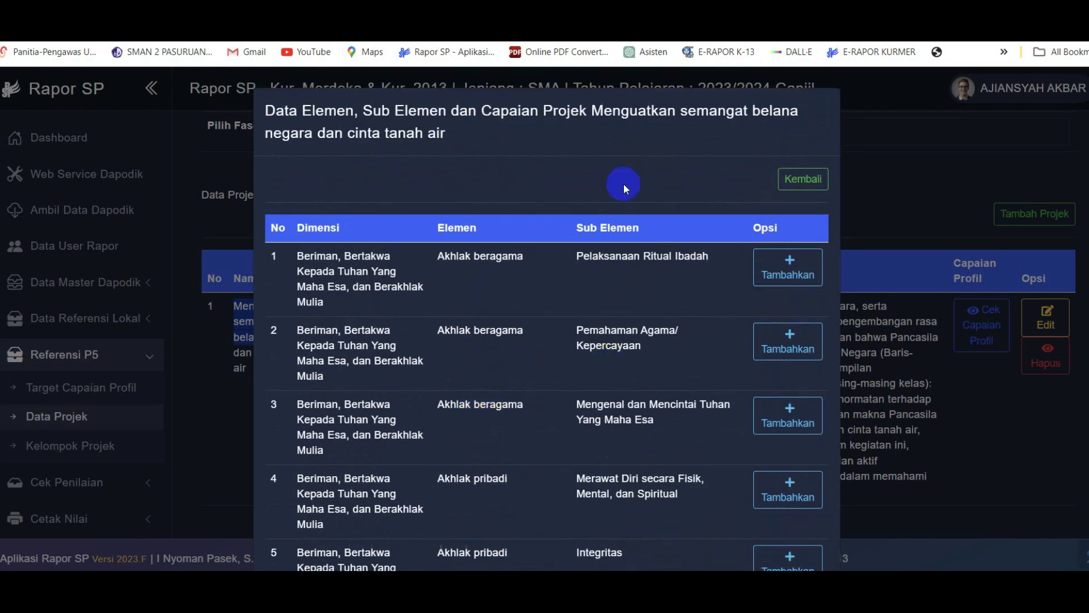
pyautogui.click(802, 179)
# Add the Mandiri capaian for element Pemahaman diri dan situasi to the project and close the capaian window.
pyautogui.scroll(-1, 391, 407)
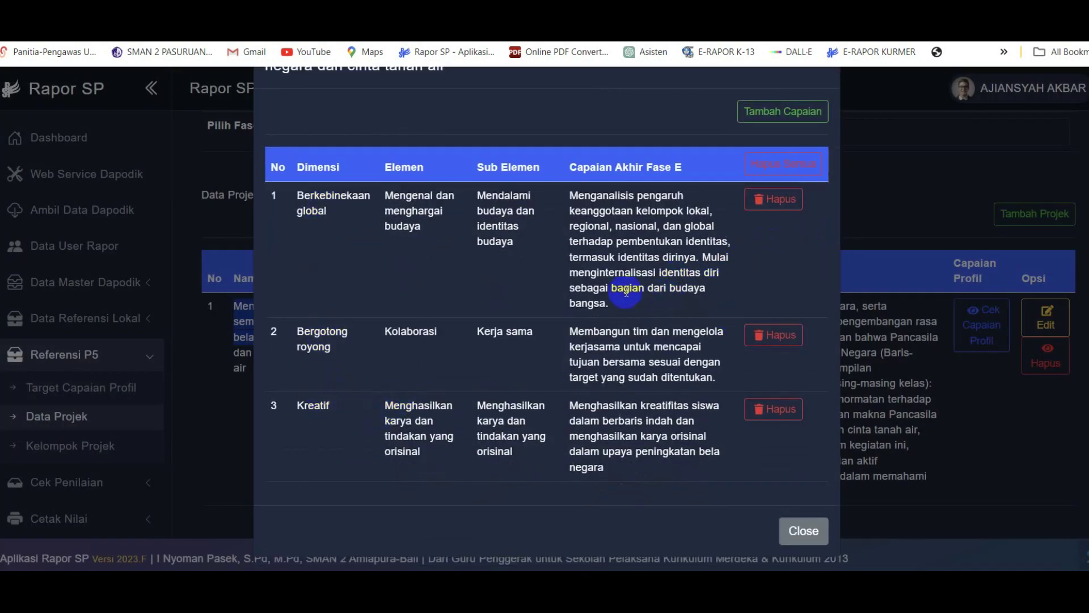
pyautogui.click(777, 113)
pyautogui.scroll(-3, 500, 334)
pyautogui.scroll(-13, 504, 321)
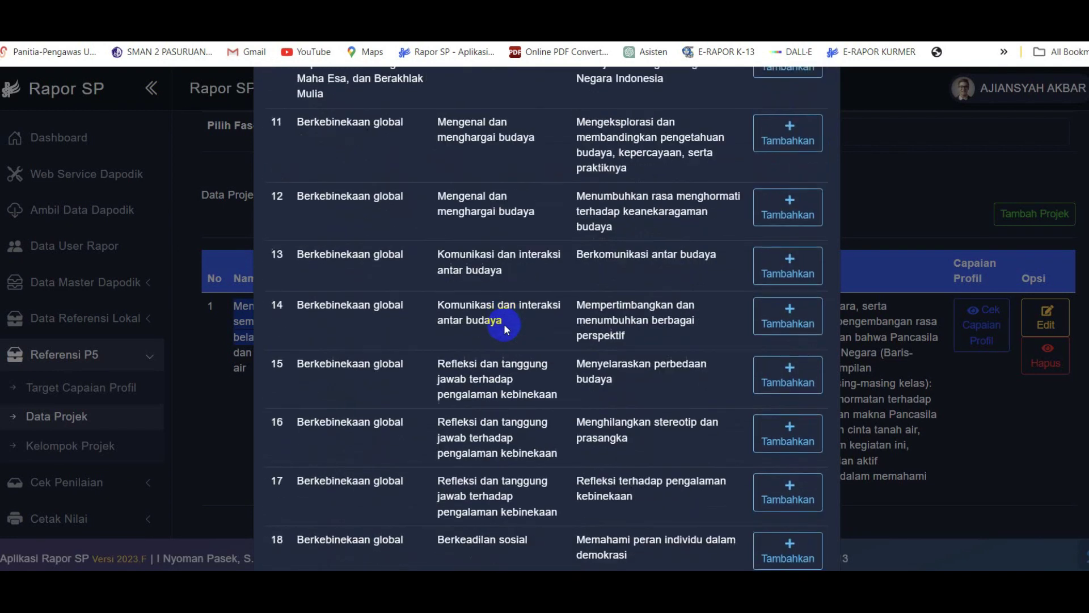
pyautogui.scroll(-3, 503, 323)
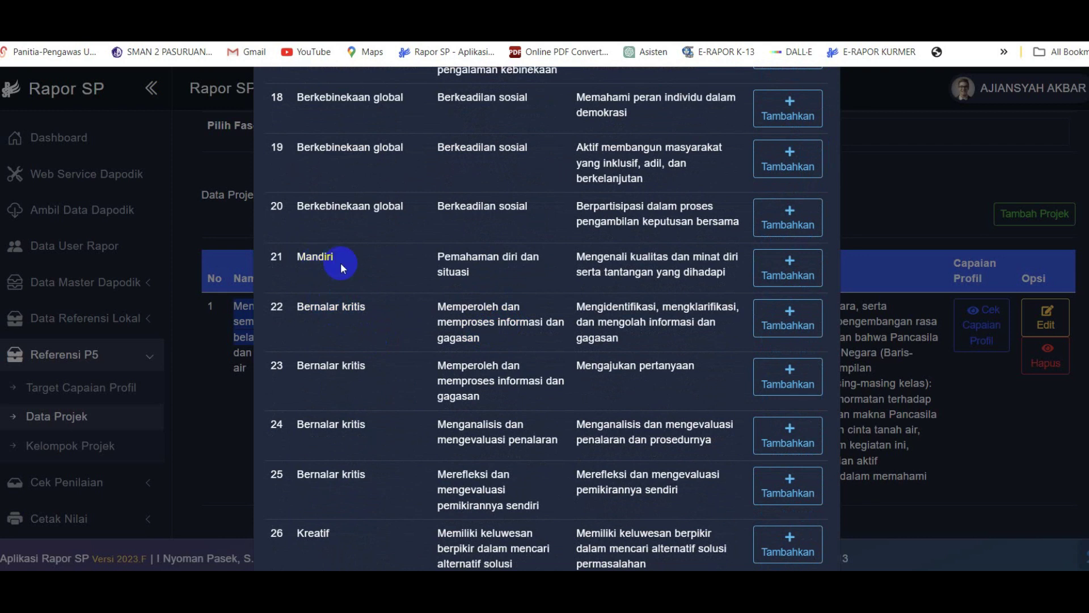
pyautogui.click(771, 274)
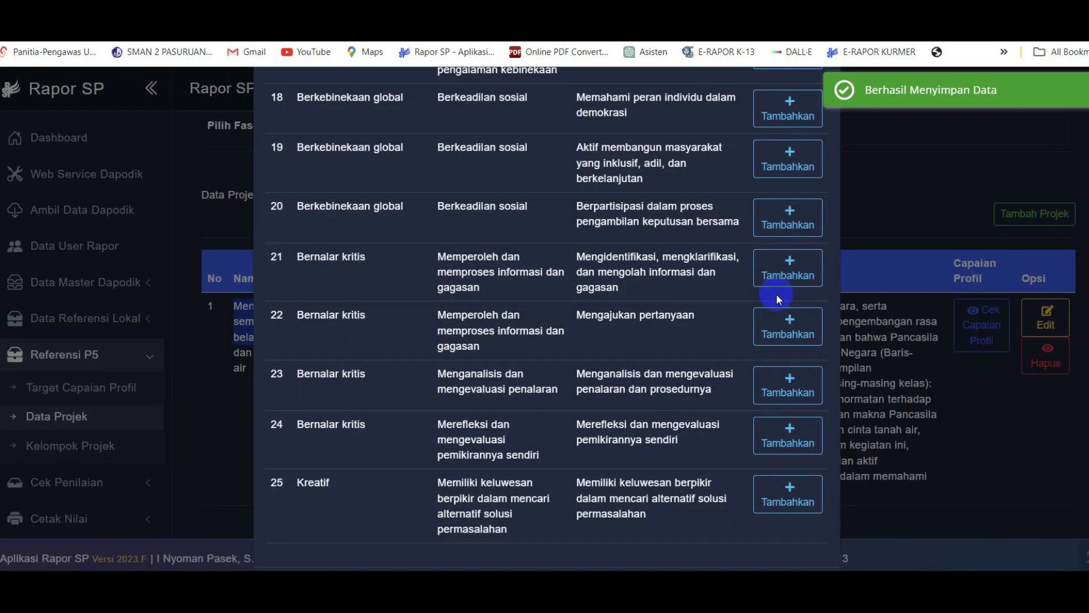
pyautogui.click(880, 155)
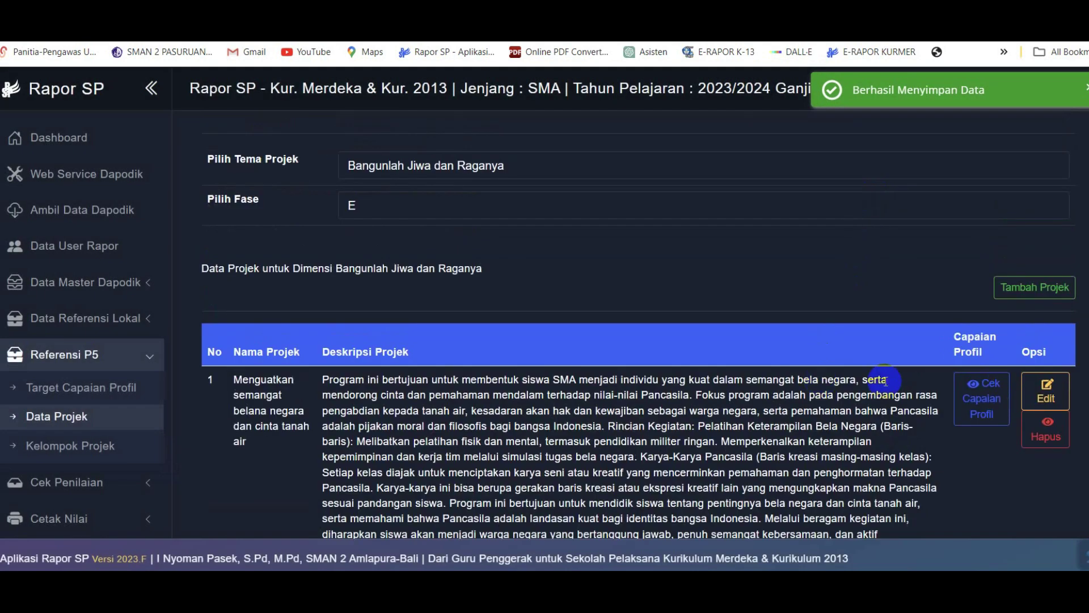
# Reopen the project's capaian profil and delete the Mandiri entry, confirming the removal.
pyautogui.click(994, 400)
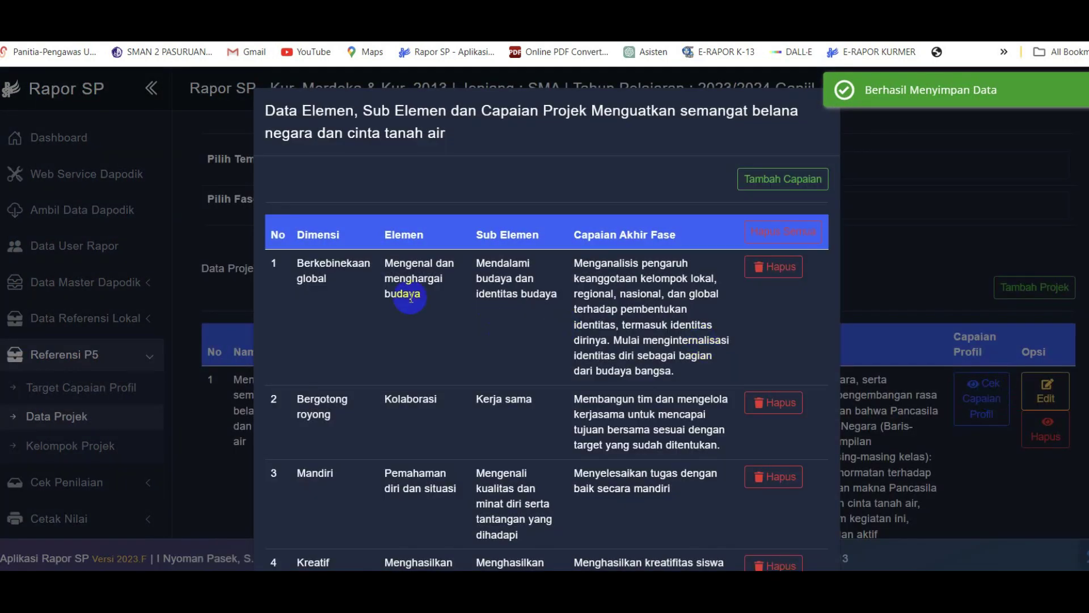
pyautogui.scroll(-3, 420, 334)
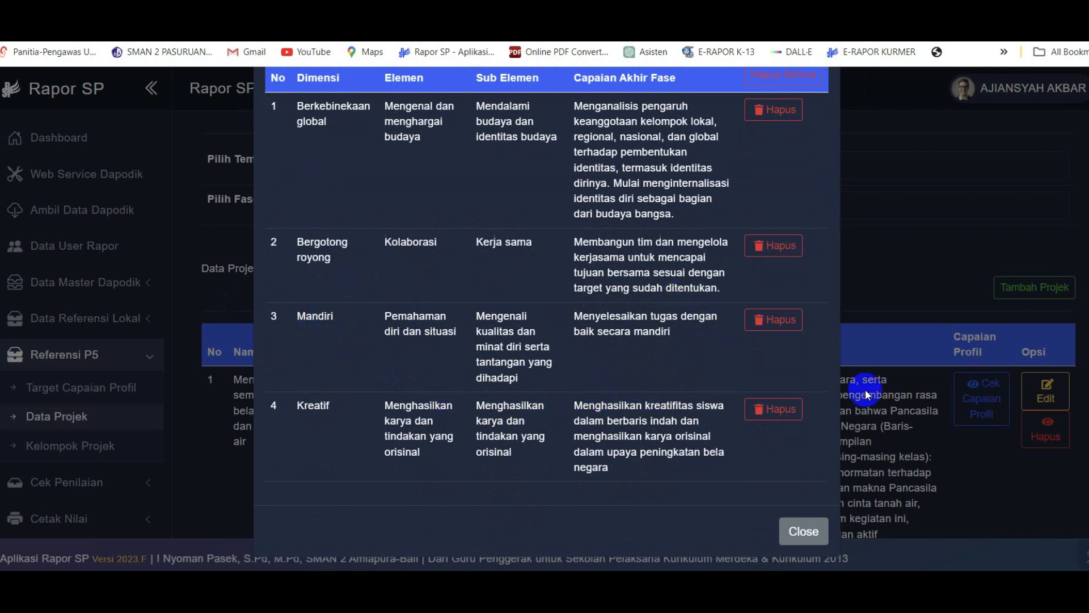
pyautogui.click(780, 320)
pyautogui.click(602, 451)
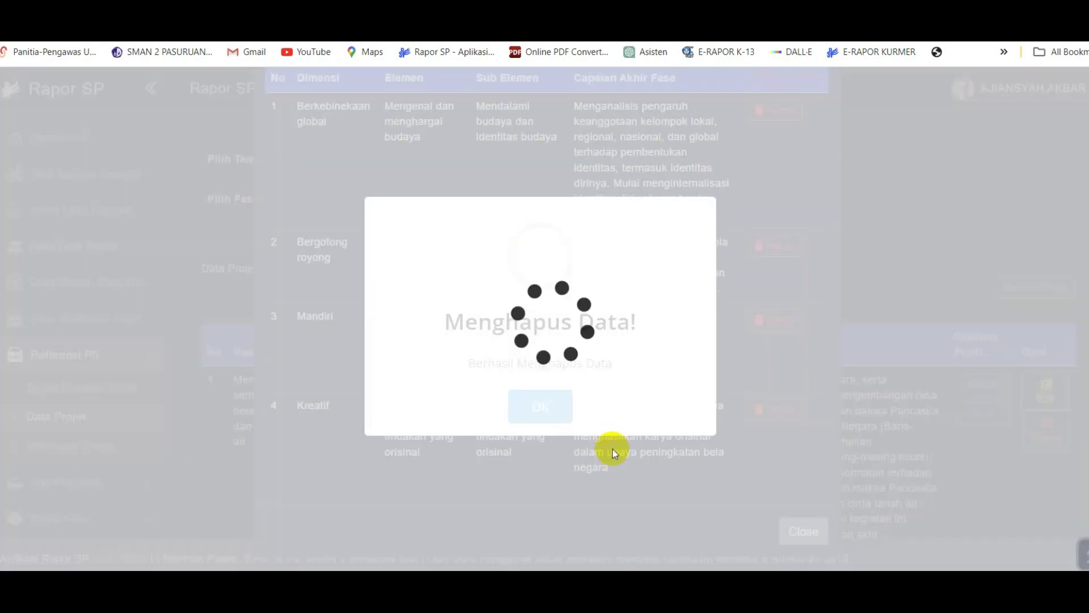
pyautogui.click(565, 418)
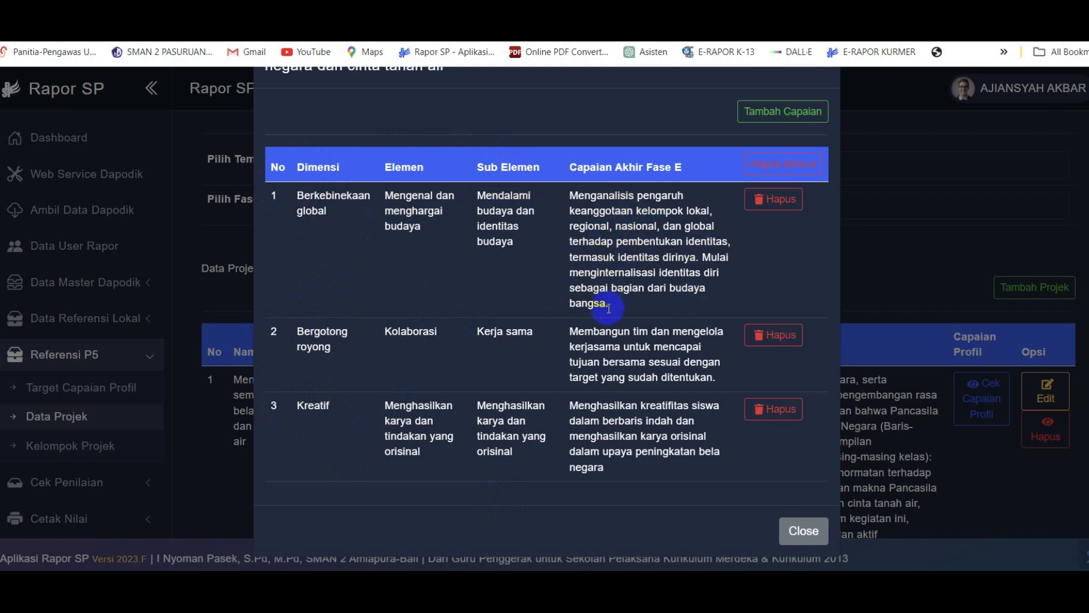
# Close the capaian window and open the Kelompok Projek data.
pyautogui.click(890, 261)
pyautogui.scroll(-2, 815, 290)
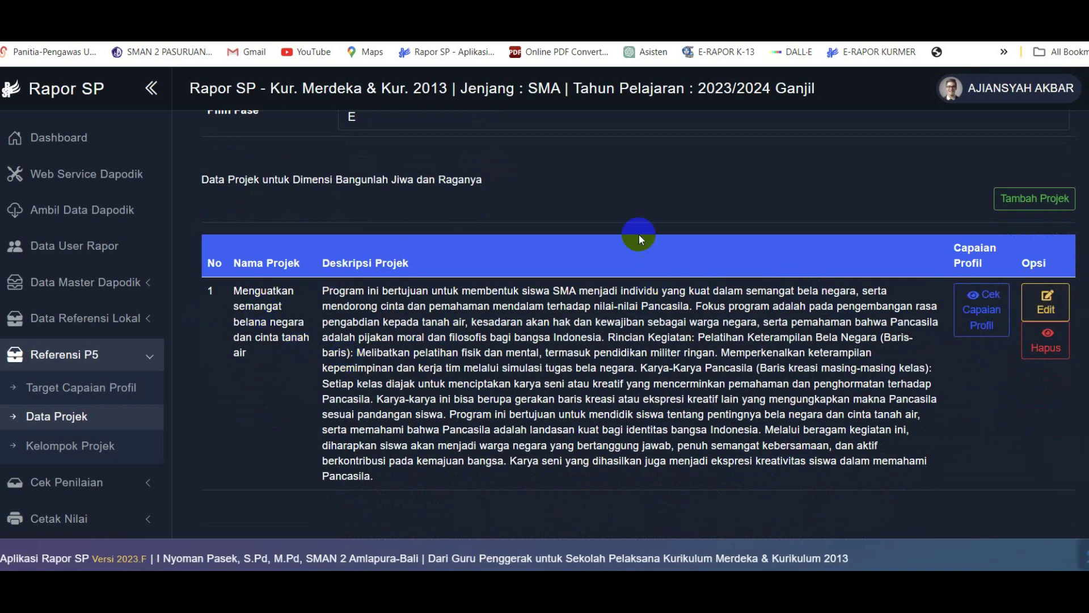
pyautogui.click(112, 452)
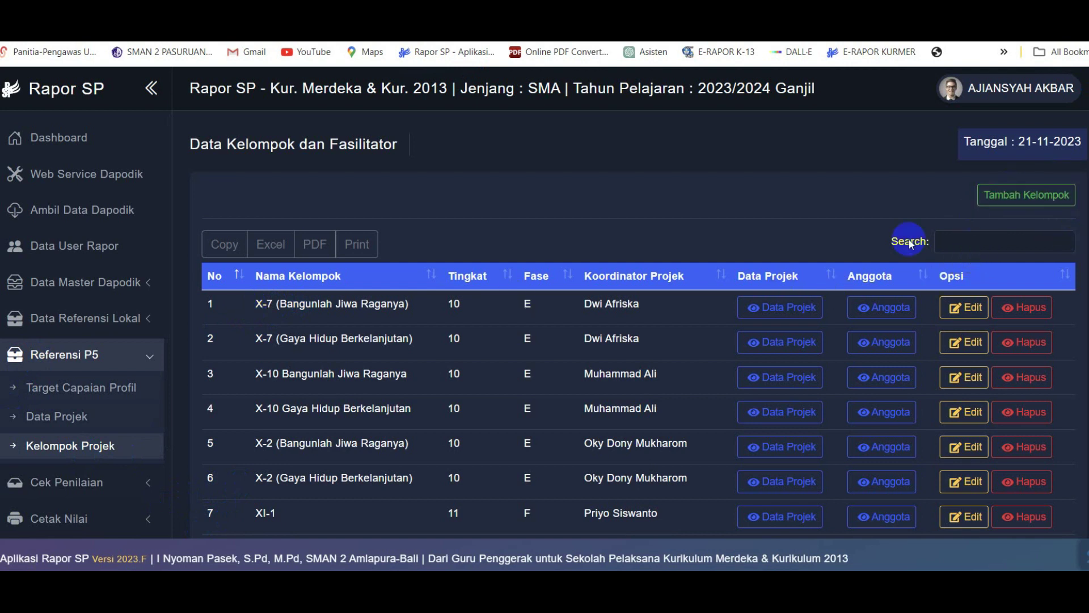
# Start a new project group and enter X-11 as its Nama Kelompok.
pyautogui.click(997, 205)
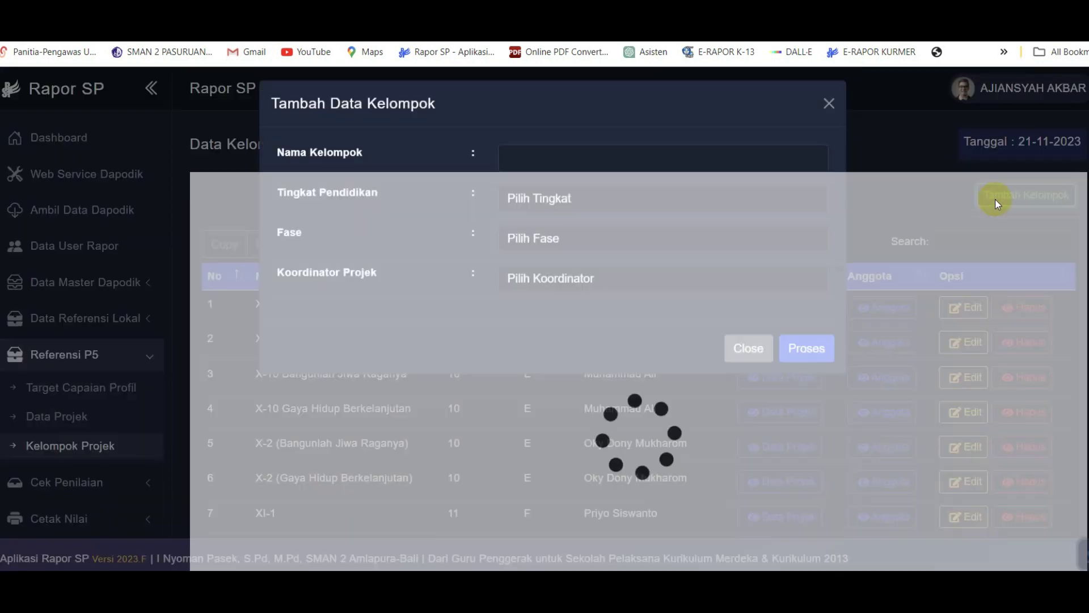
pyautogui.click(555, 180)
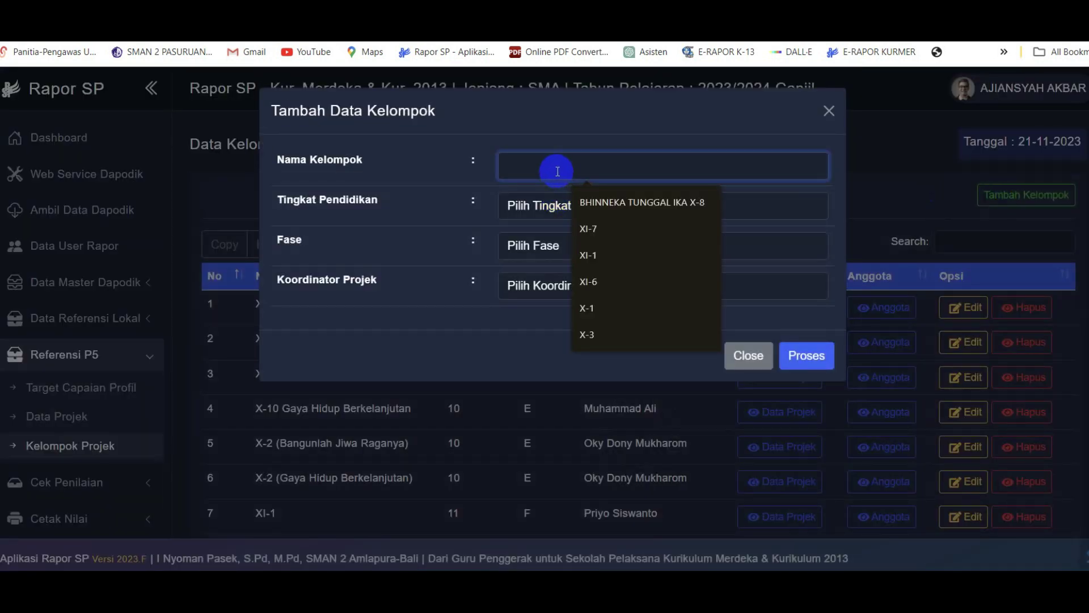
pyautogui.write('X-')
pyautogui.press('BackSpace')
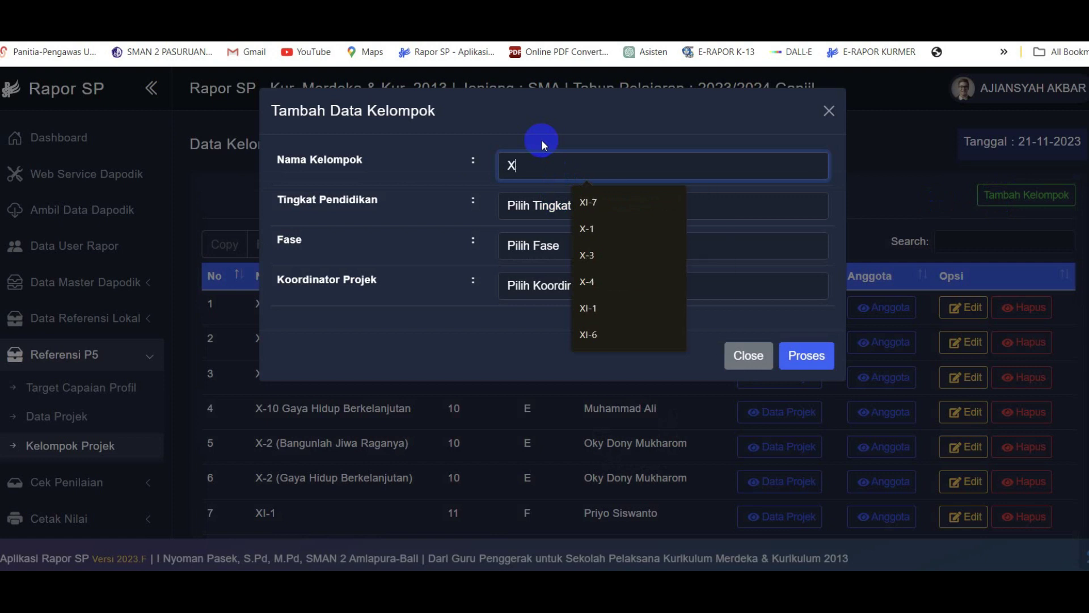
pyautogui.write('-11')
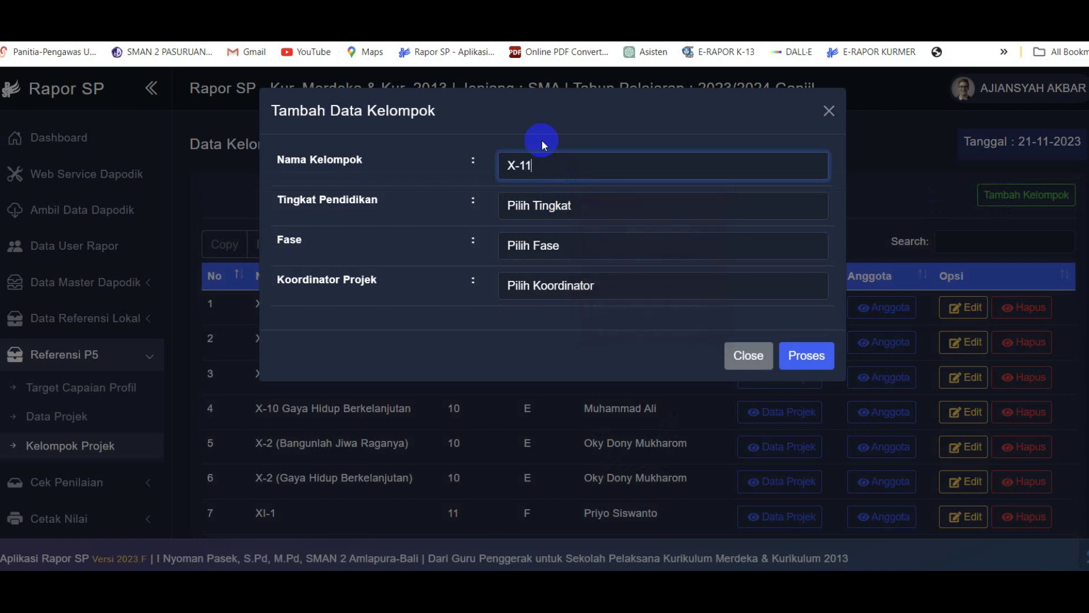
pyautogui.rightClick(543, 141)
# Set the new group's Tingkat Pendidikan to 10 and Fase to E, and choose the teacher who is its Koordinator Projek.
pyautogui.click(520, 211)
pyautogui.click(515, 242)
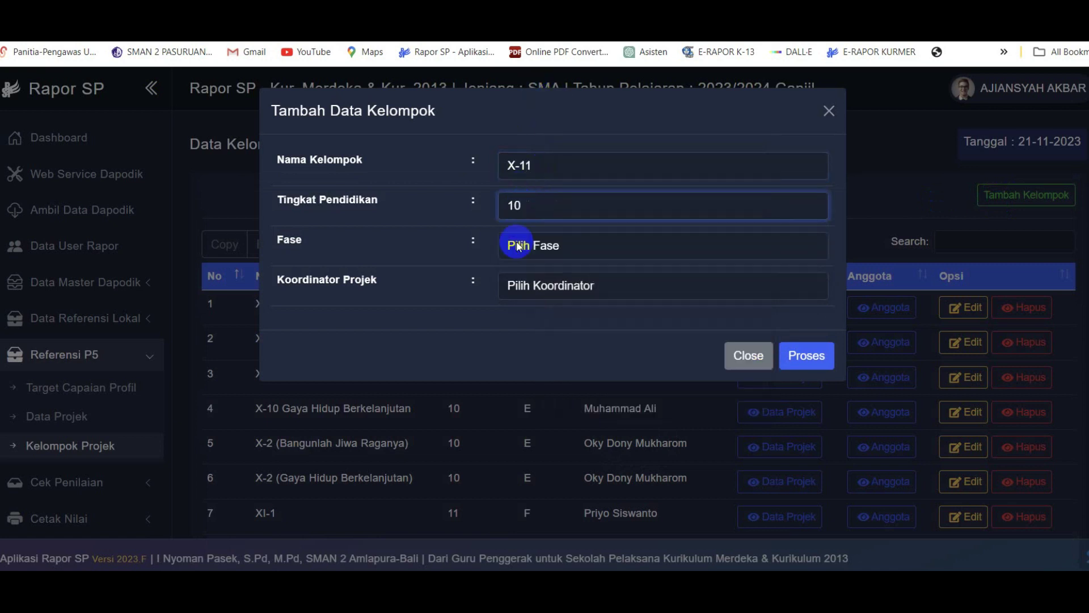
pyautogui.click(521, 249)
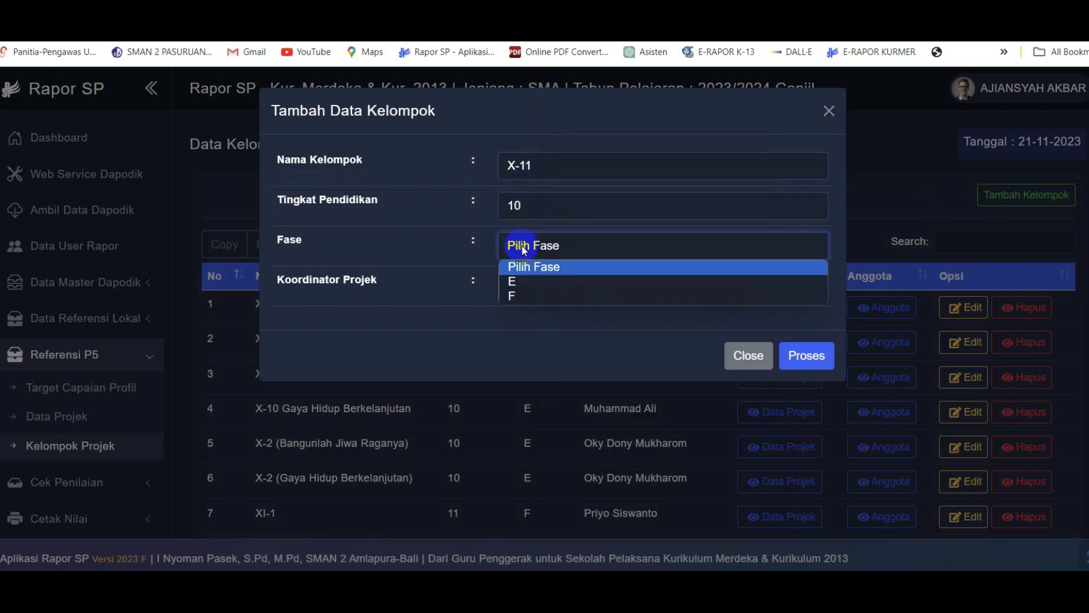
pyautogui.click(523, 281)
pyautogui.click(526, 292)
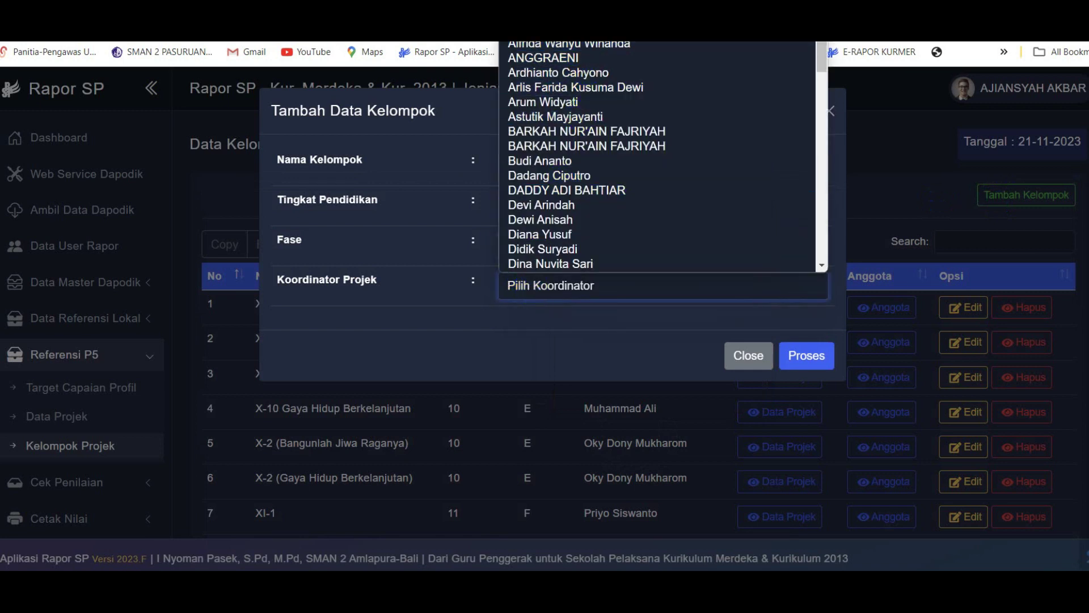
pyautogui.click(568, 30)
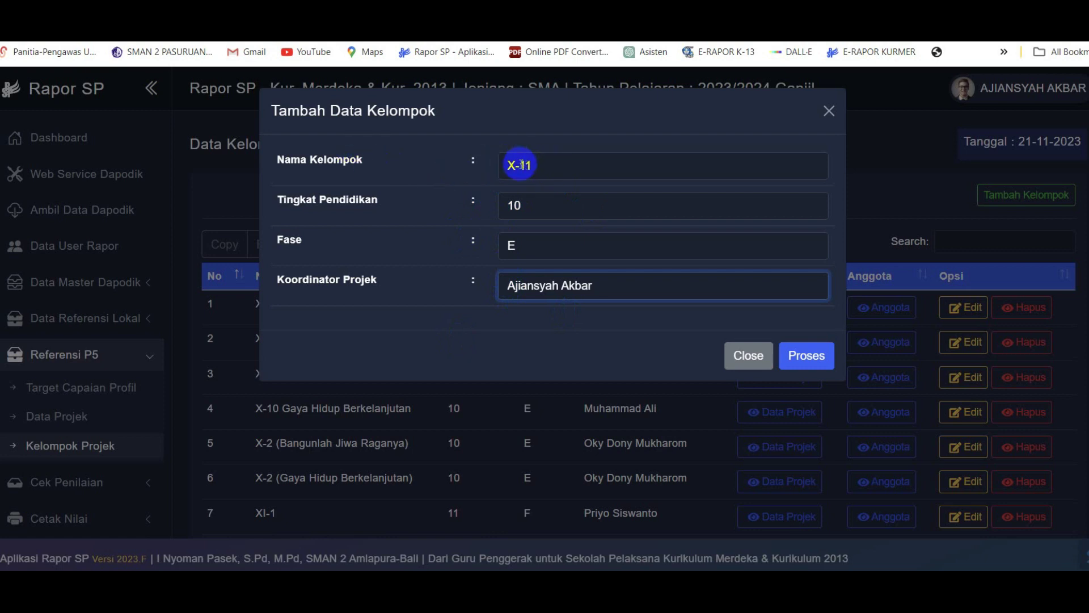
# Extend the group name to "X-11 (Bangunkah Jiawa Raganya)" and save the group.
pyautogui.click(542, 163)
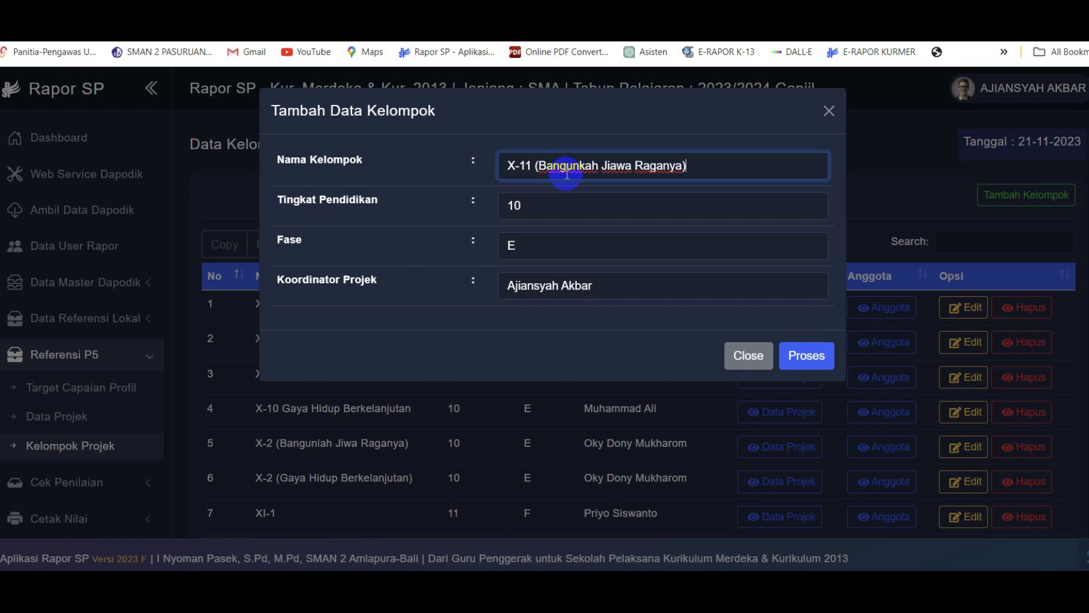
pyautogui.click(808, 357)
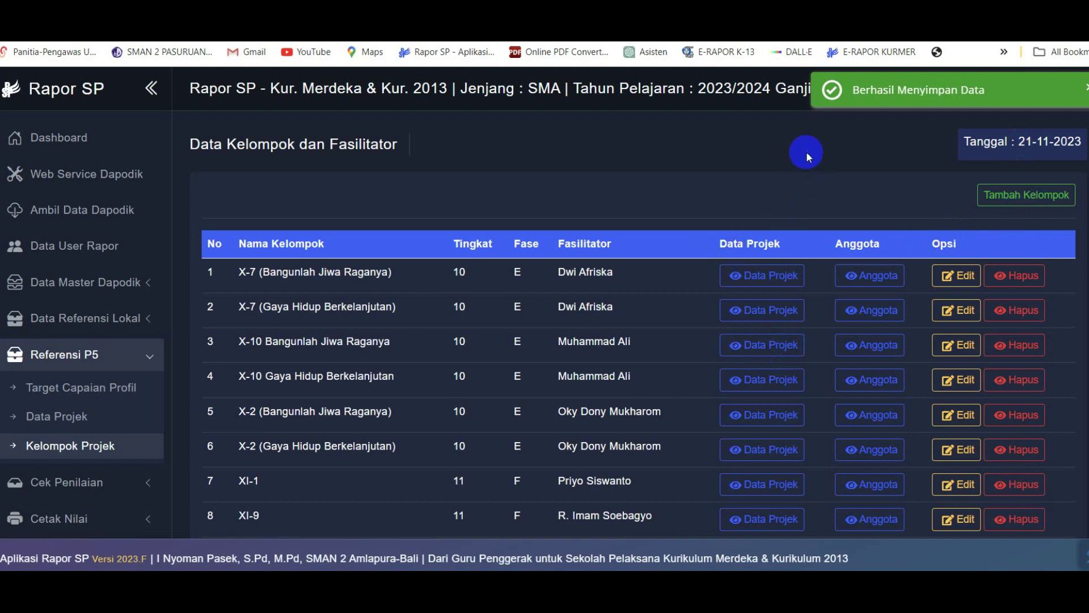
# Reload the Kelompok Projek list and search it for X-11.
pyautogui.scroll(-5, 916, 207)
pyautogui.scroll(-8, 826, 291)
pyautogui.scroll(15, 826, 294)
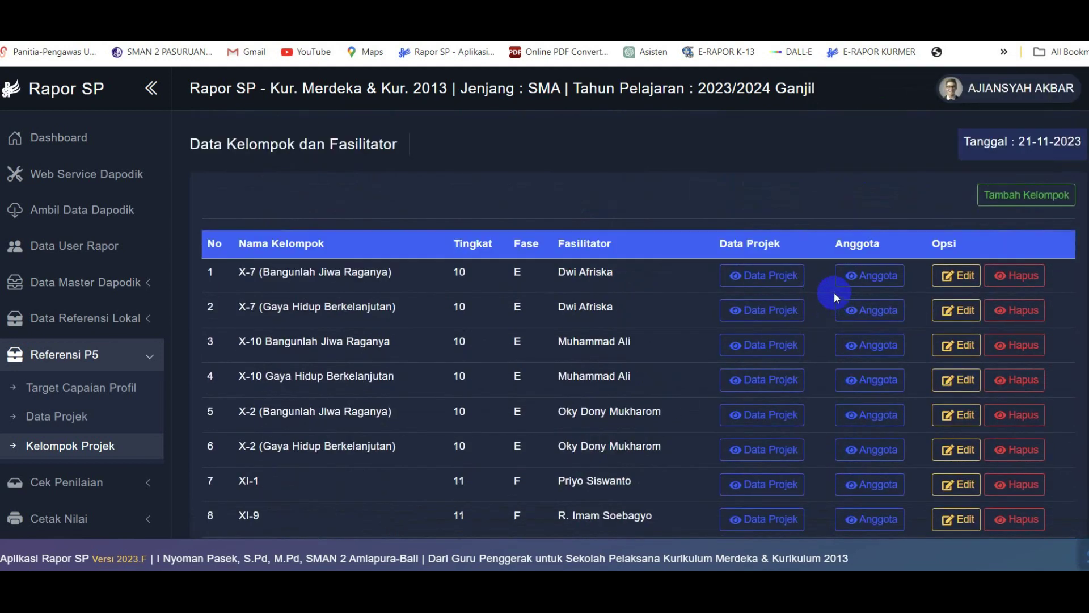
pyautogui.click(92, 446)
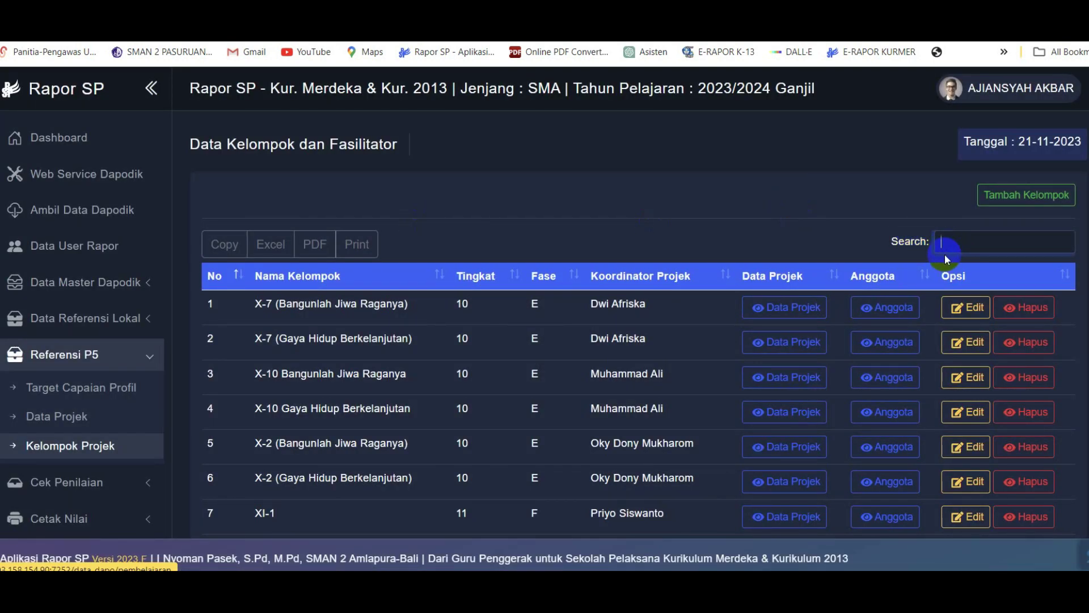
pyautogui.write('X-11')
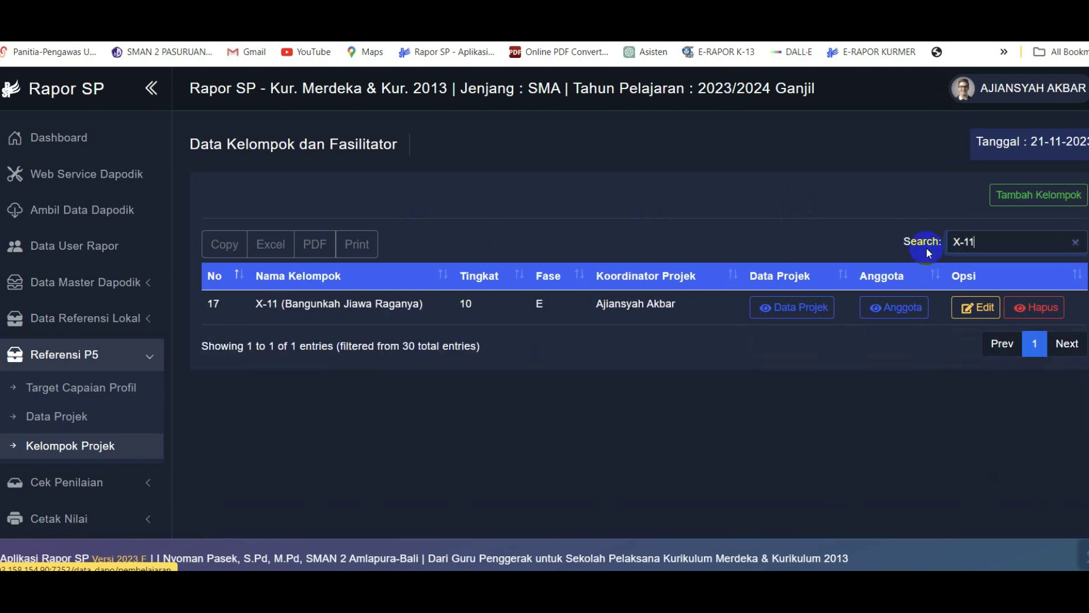
# Add the Bangunlah Jiwa dan Raganya project Menguatkan semangat belana negara dan cinta tanah air to group X-11.
pyautogui.click(799, 310)
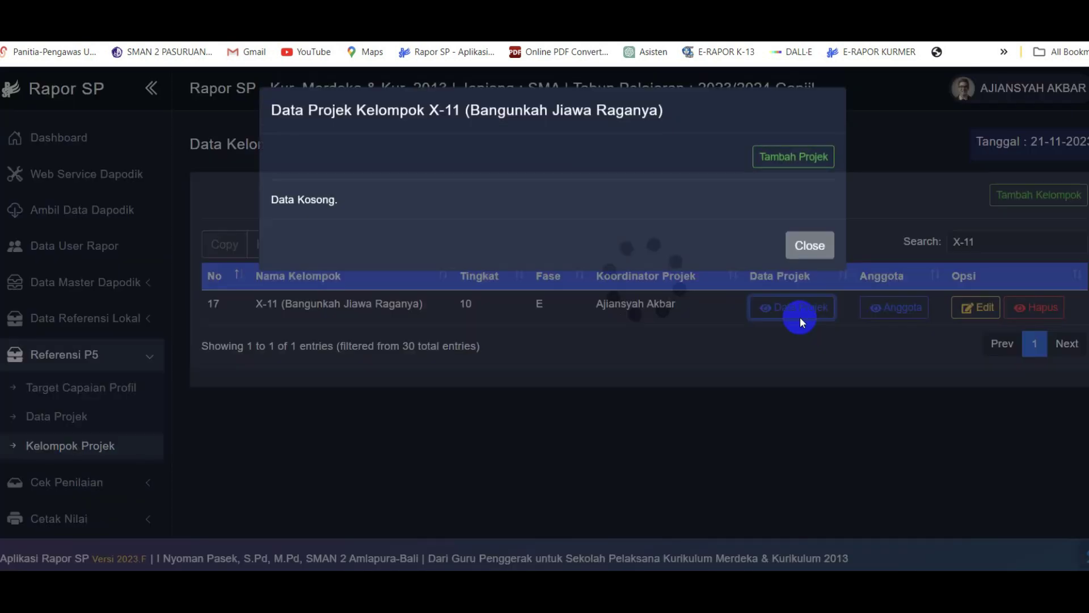
pyautogui.click(771, 161)
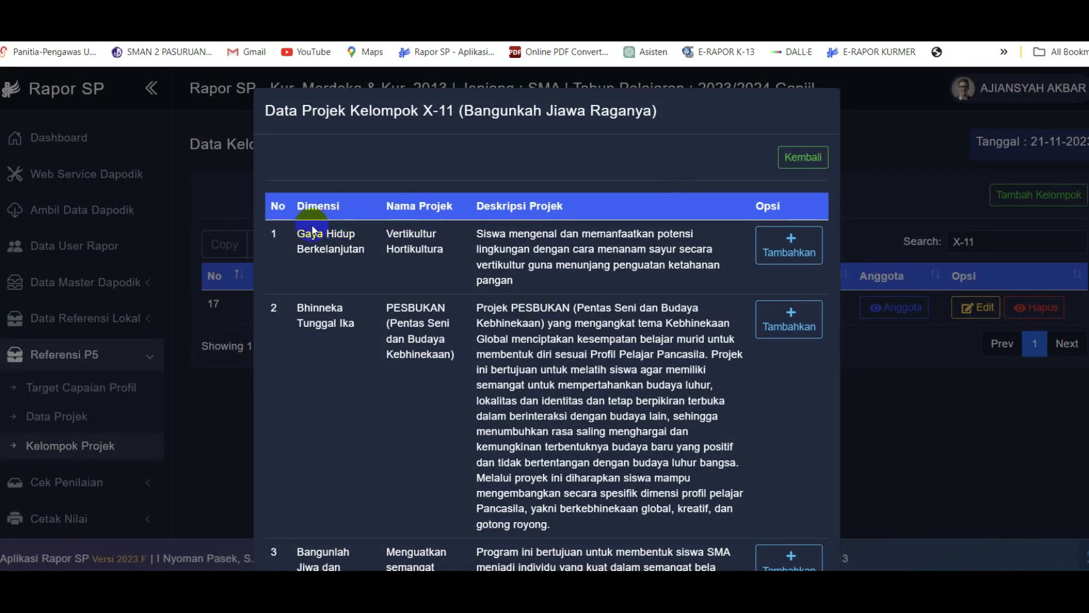
pyautogui.scroll(-3, 280, 309)
pyautogui.click(797, 418)
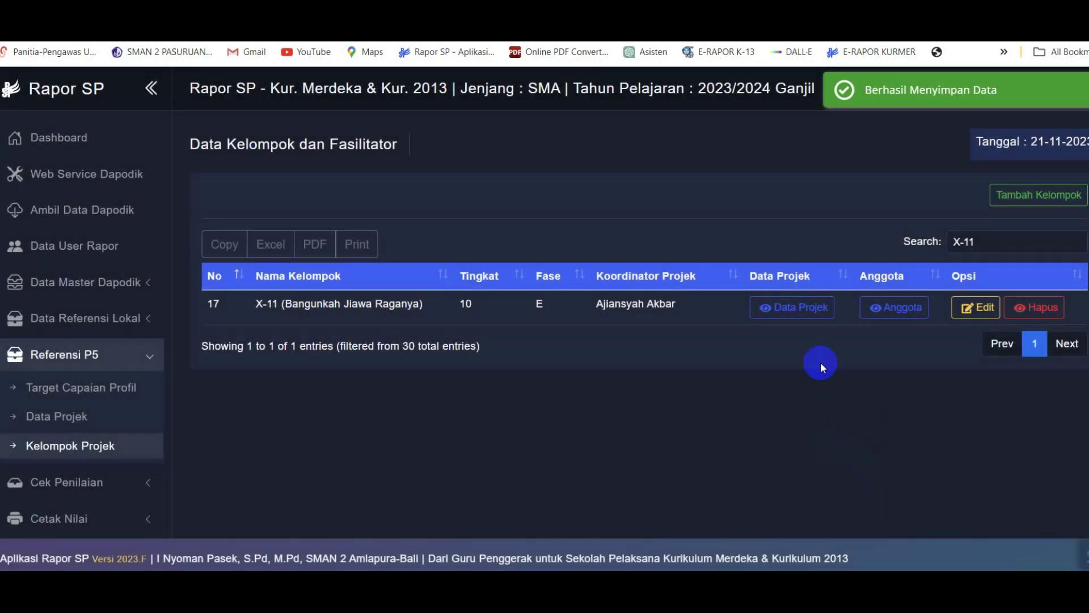
# Add all students of regular class X-10 as members of group X-11.
pyautogui.click(872, 308)
pyautogui.click(755, 151)
pyautogui.click(724, 211)
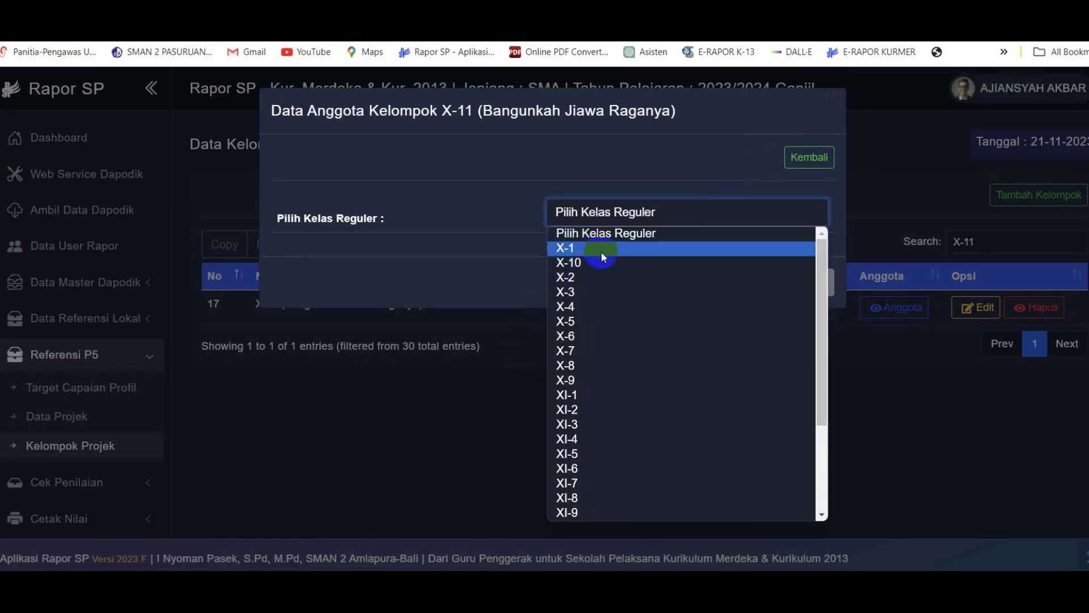
pyautogui.click(576, 267)
pyautogui.scroll(-4, 649, 426)
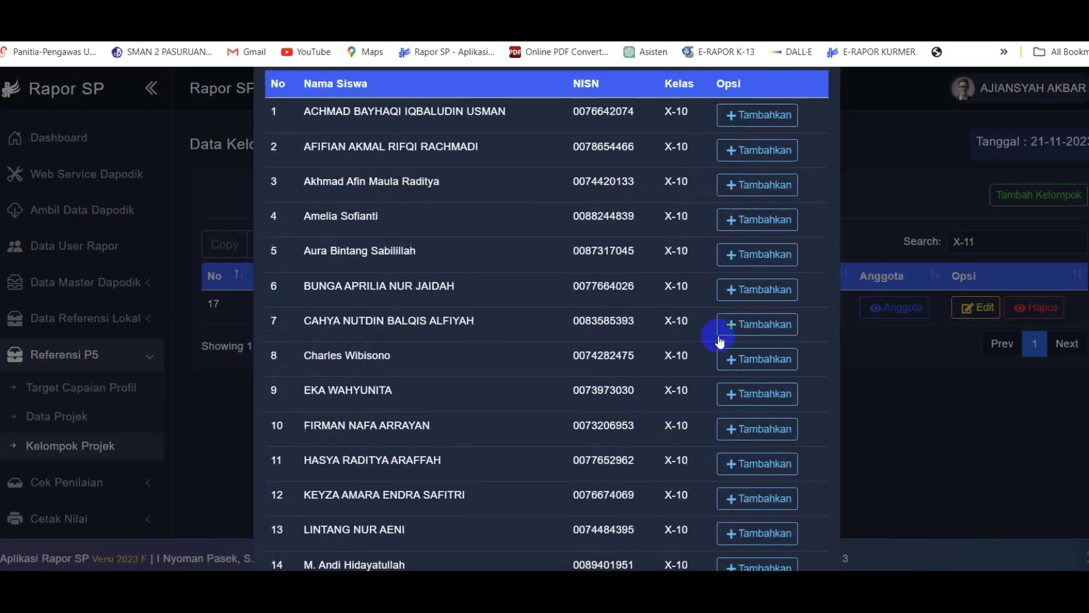
pyautogui.scroll(-10, 741, 549)
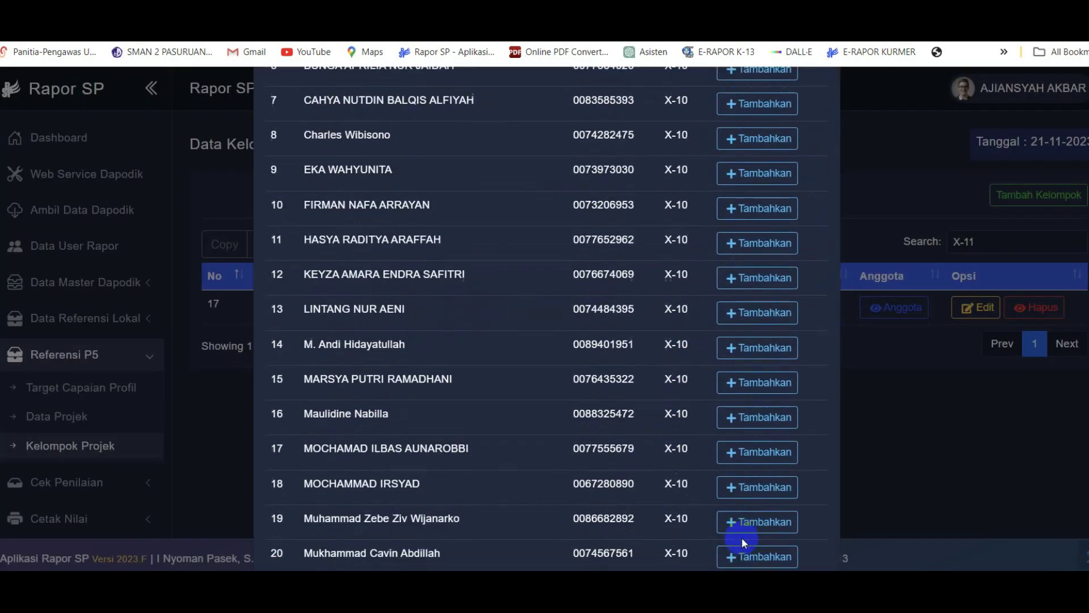
pyautogui.scroll(-5, 743, 543)
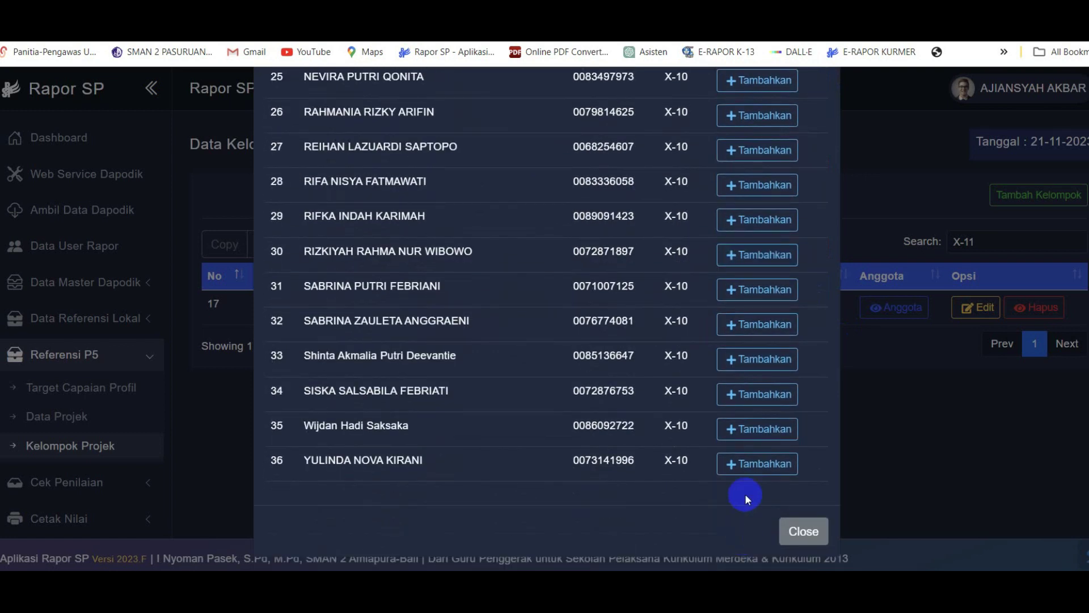
pyautogui.scroll(15, 794, 431)
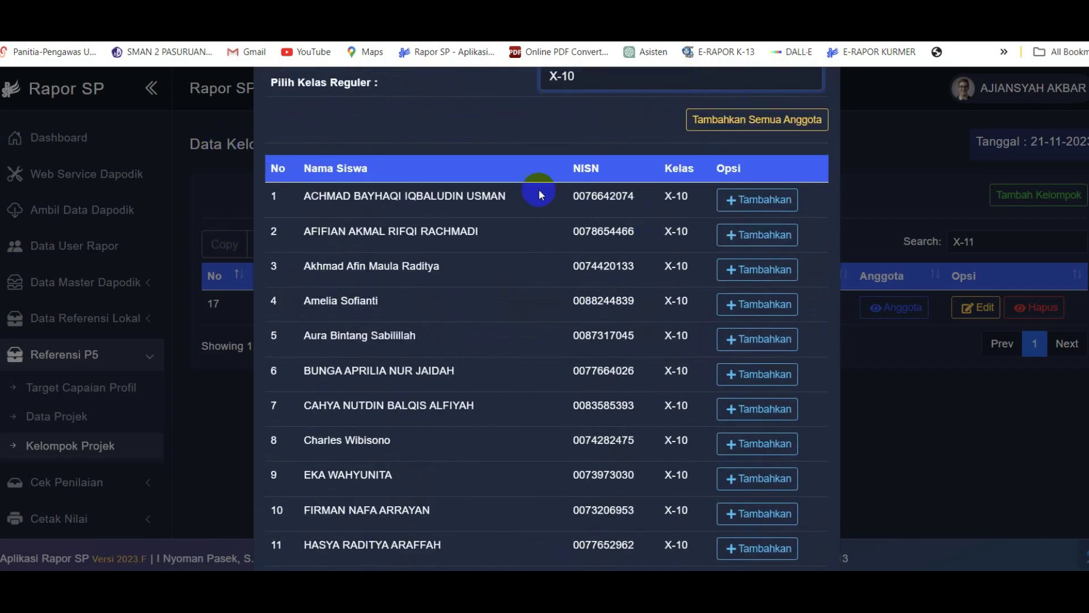
pyautogui.scroll(-5, 788, 507)
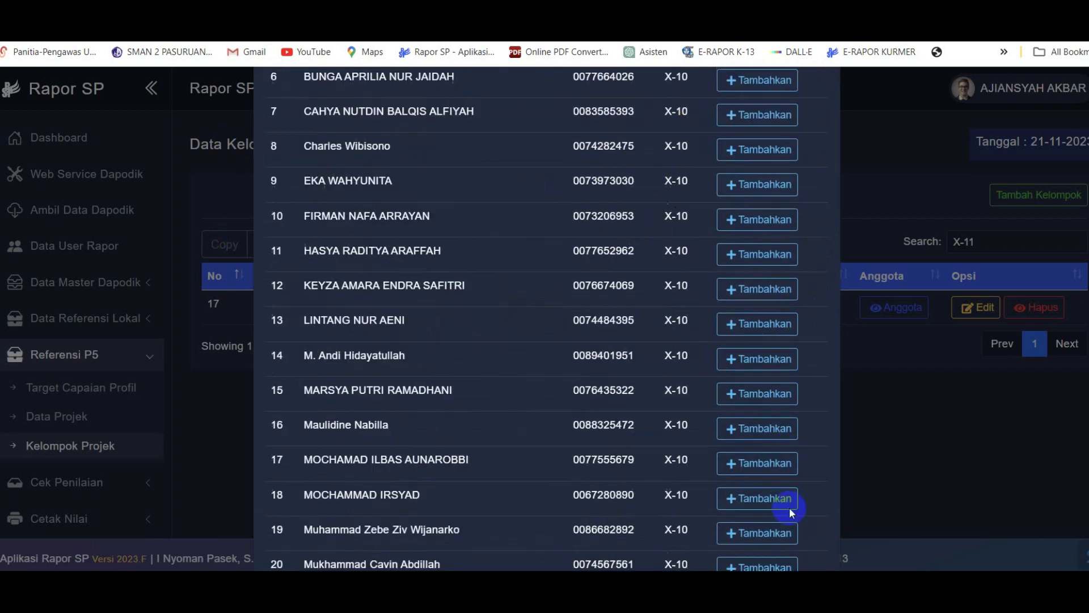
pyautogui.scroll(10, 869, 407)
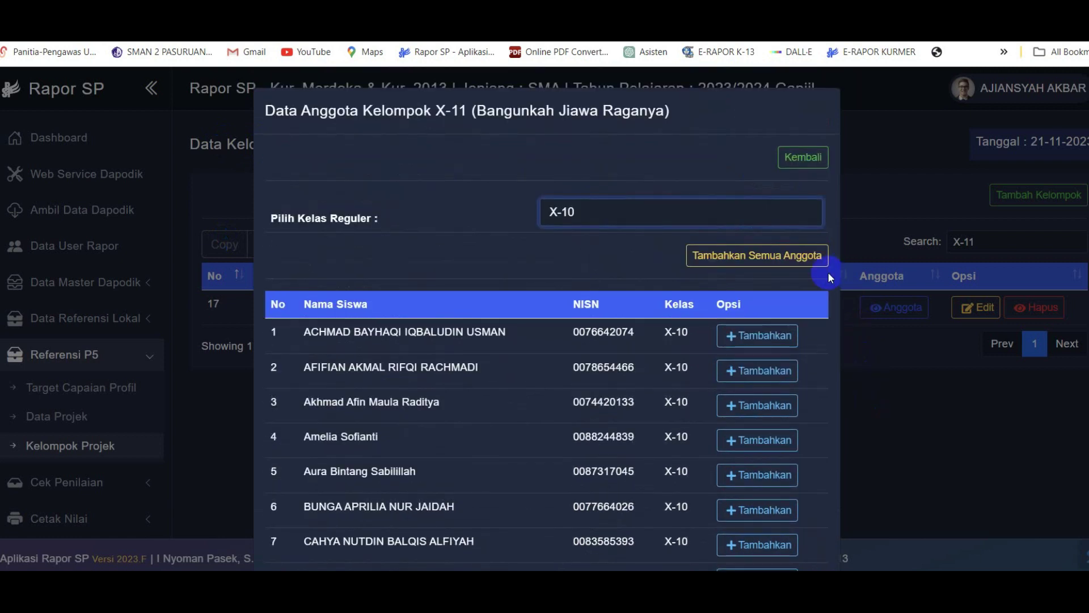
pyautogui.click(775, 262)
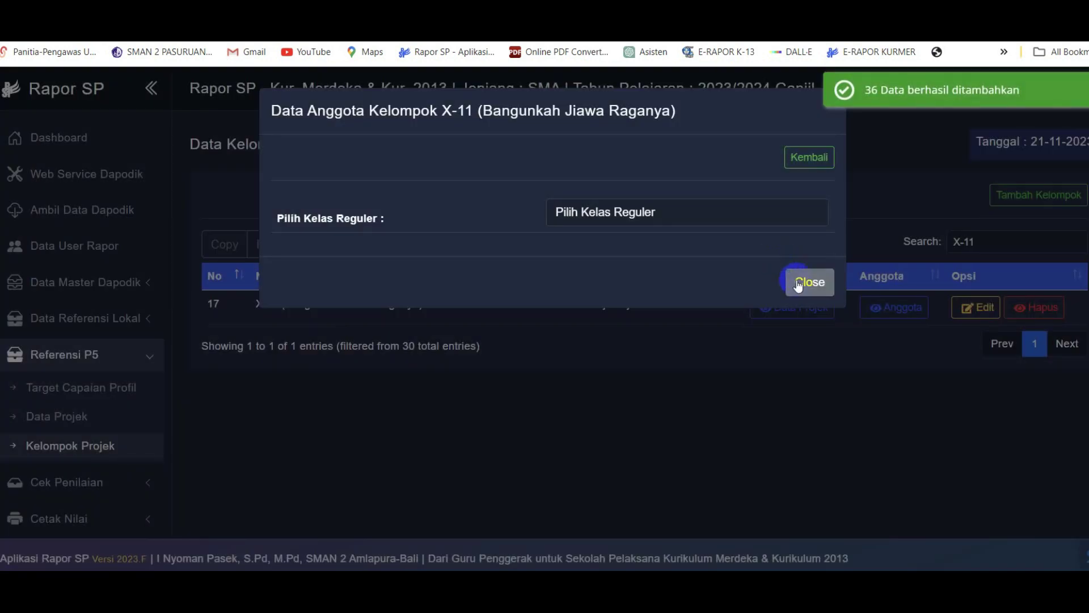
# Check regular class X-10 for students still available to add, and close the group members window.
pyautogui.click(651, 221)
pyautogui.click(628, 260)
pyautogui.click(805, 296)
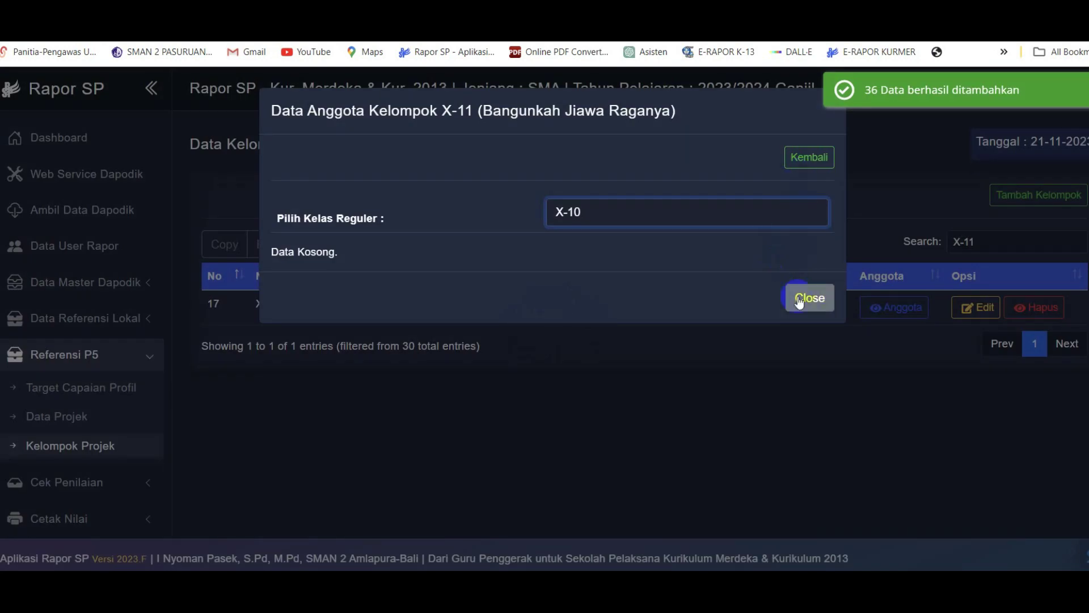
pyautogui.click(800, 300)
# Open group X-11's member list, request deletion of all members, cancel the request and close the list.
pyautogui.click(903, 312)
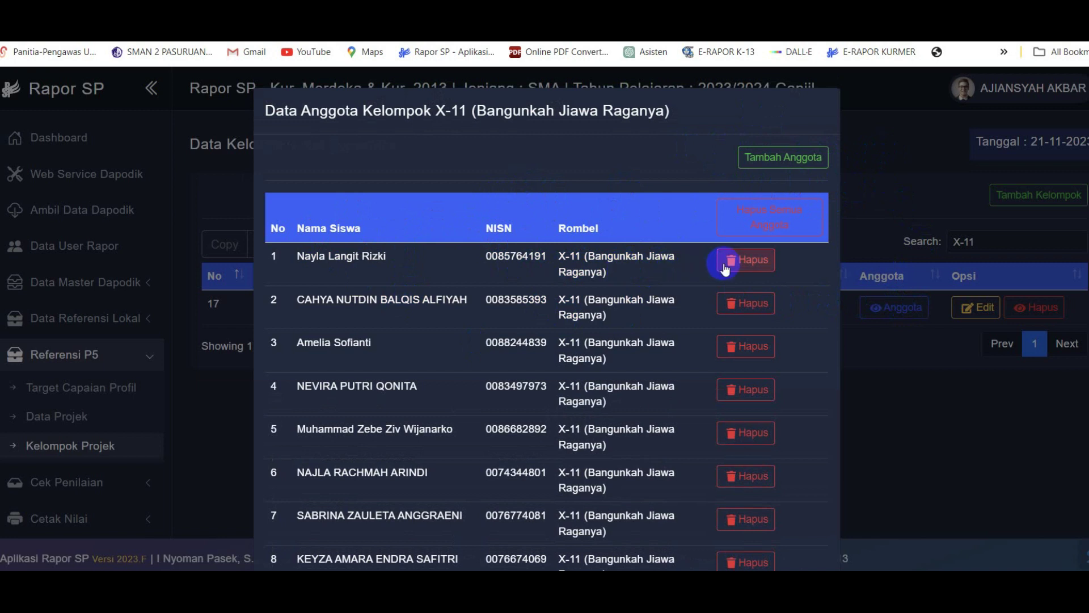
pyautogui.click(757, 225)
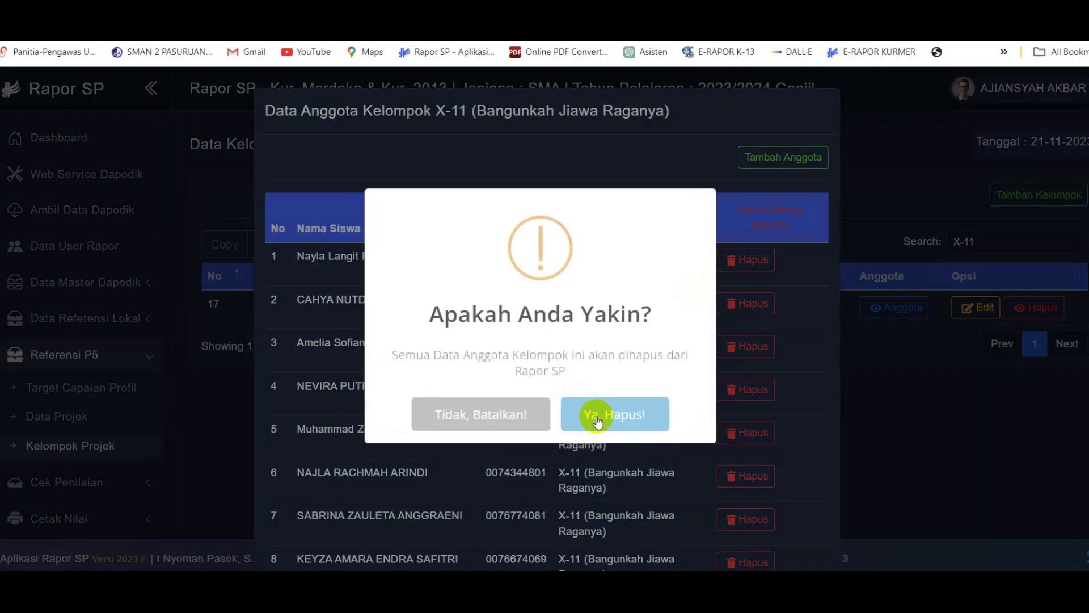
pyautogui.click(495, 420)
pyautogui.click(539, 405)
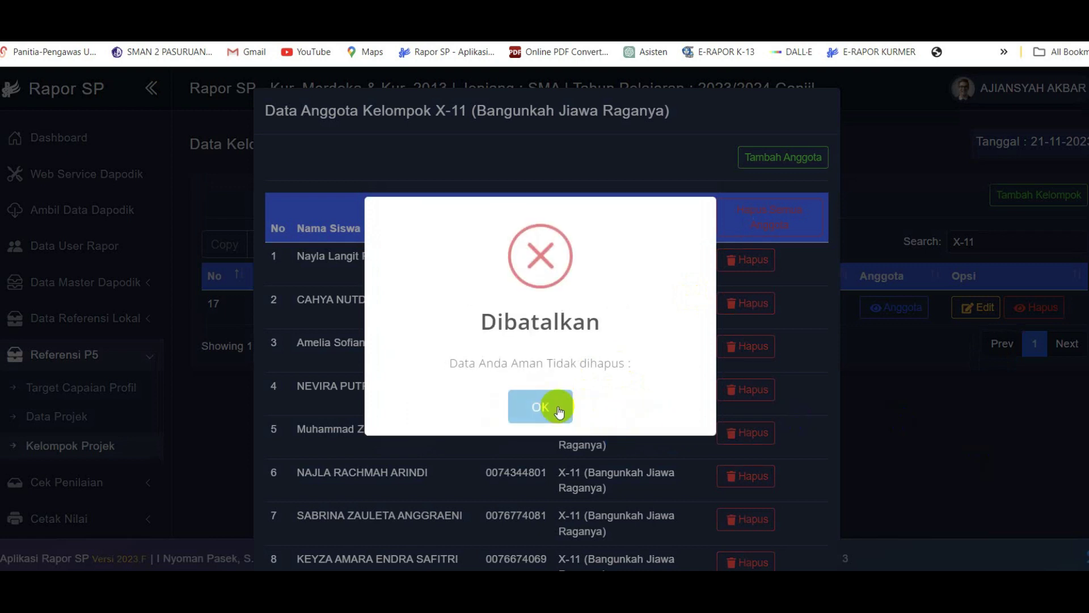
pyautogui.click(846, 140)
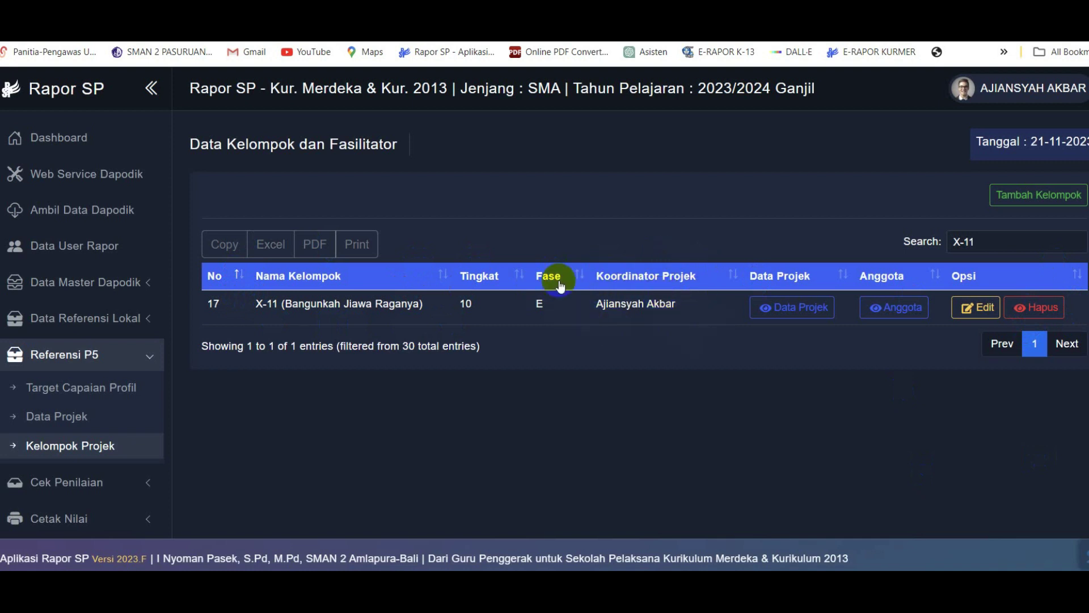
# Review the project data and the member list of group X-11, closing each window.
pyautogui.click(797, 308)
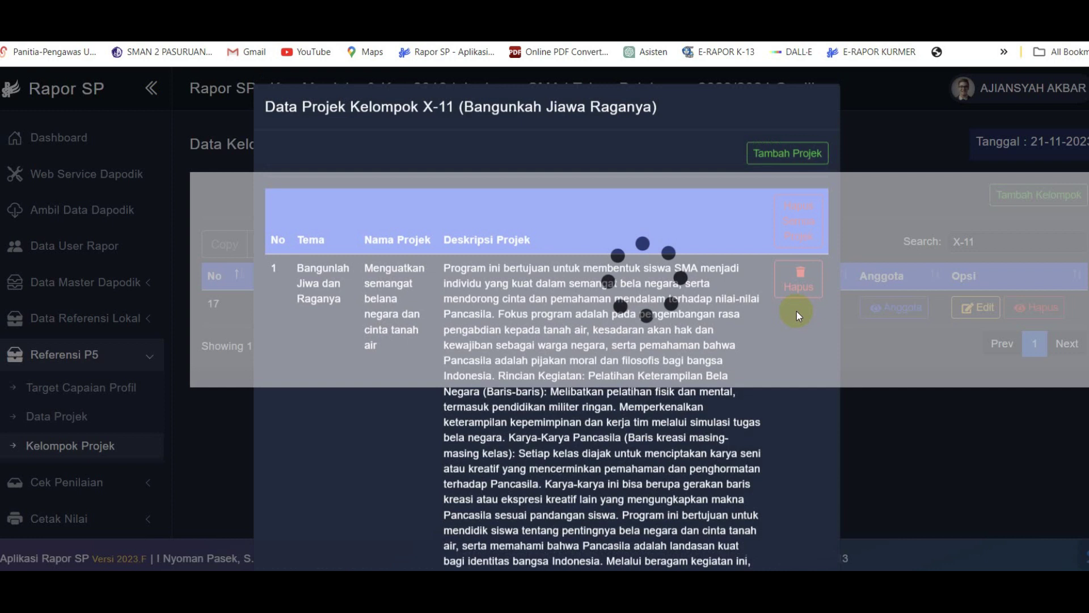
pyautogui.click(866, 199)
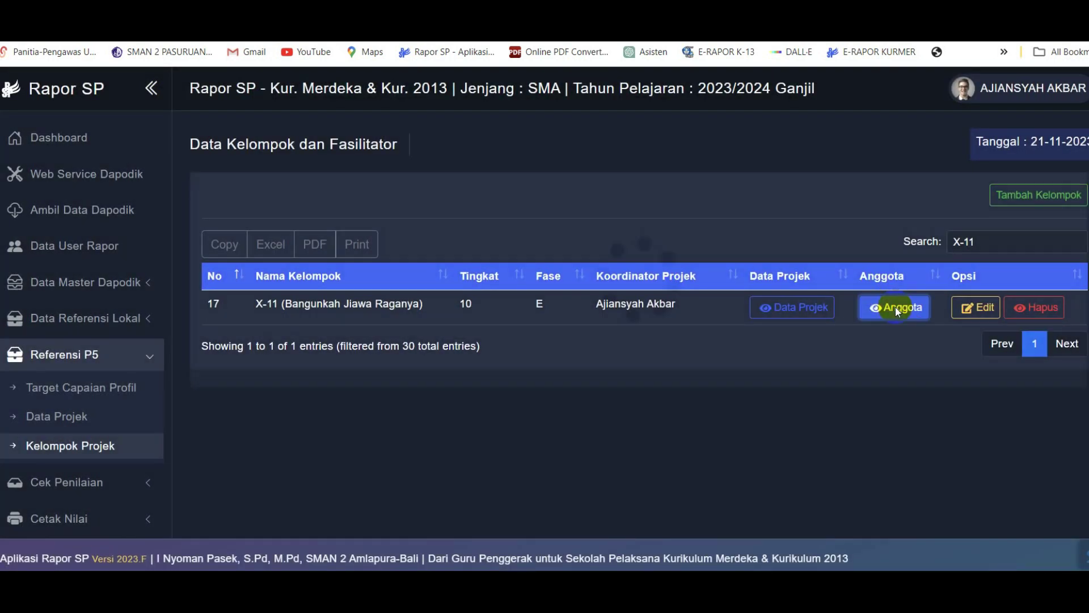
pyautogui.click(895, 307)
pyautogui.click(897, 412)
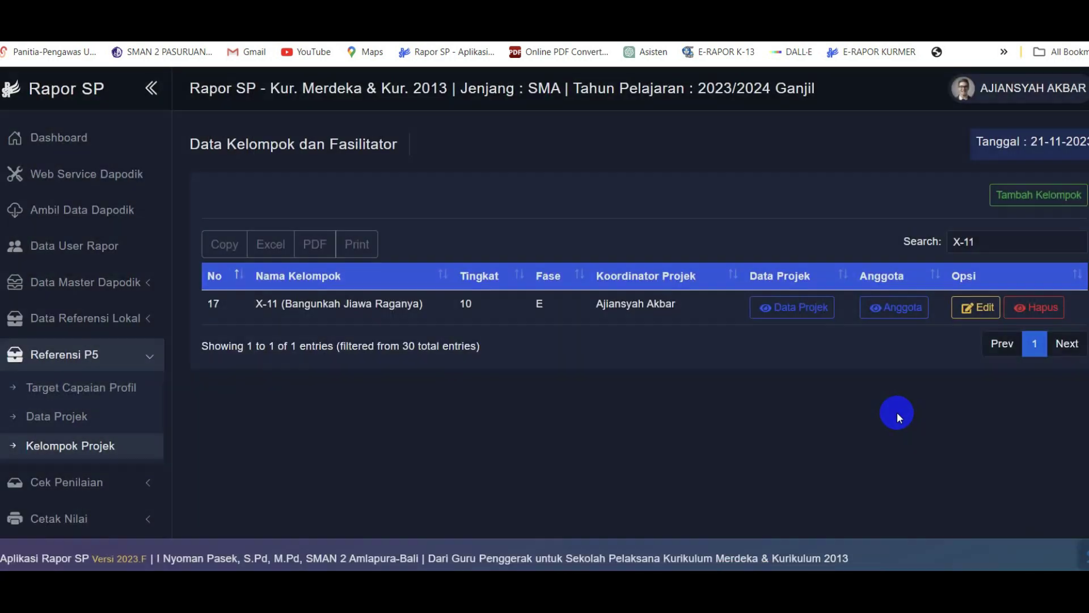